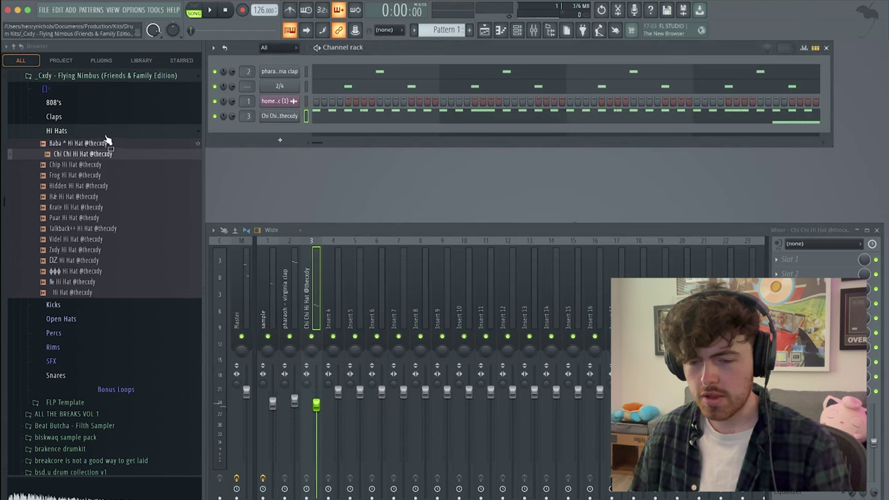
Load nm - berry kick and draw a syncopated kick pattern of C5 notes across four bars in its piano roll
drag(108, 143, 432, 241)
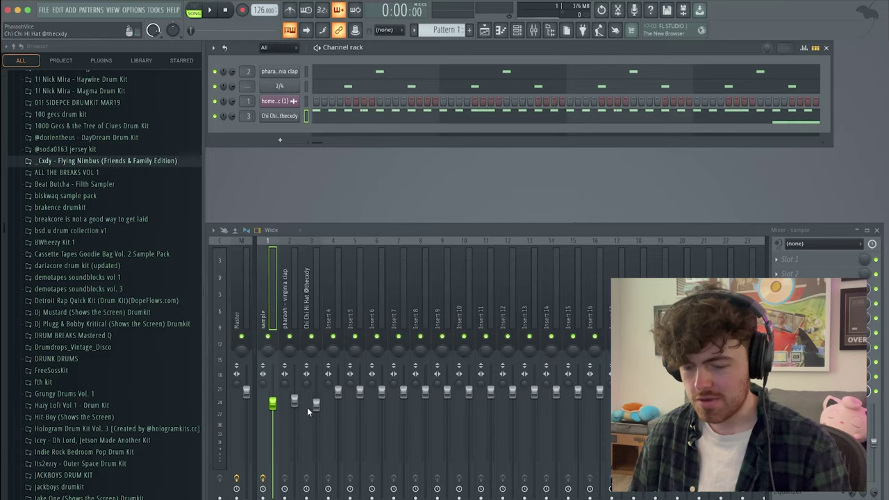
scroll(104, 278, up, 5)
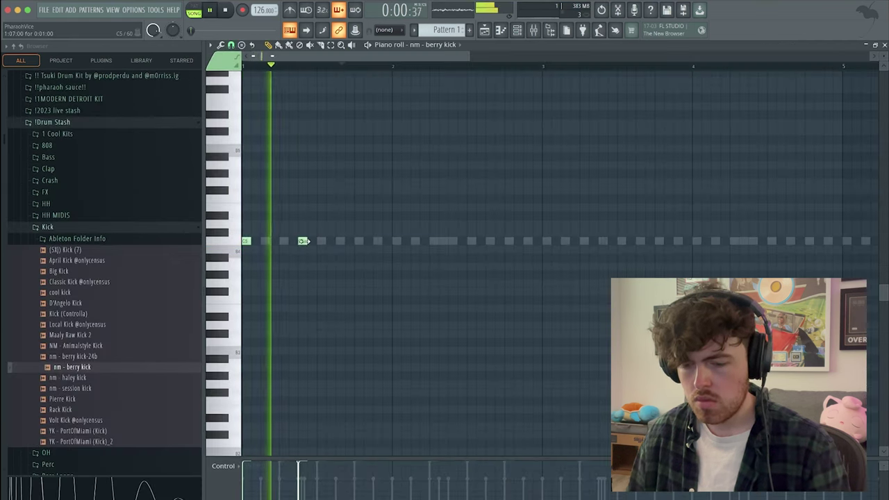
click(415, 241)
click(434, 241)
drag(541, 68, 107, 185)
key(ctrl+b)
scroll(468, 259, down, 2)
scroll(408, 262, up, 2)
click(417, 257)
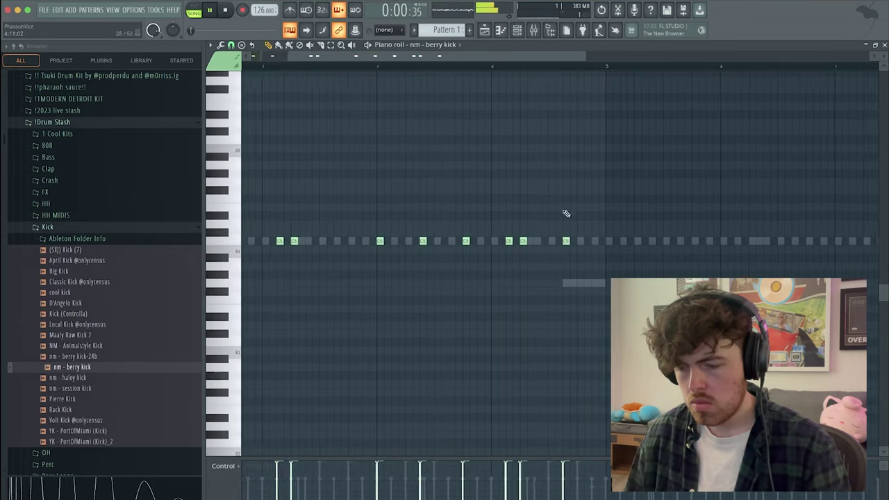
Repeat the four-bar kick pattern to fill eight bars and return to the channel rack
scroll(541, 76, down, 2)
drag(532, 68, 685, 67)
click(422, 232)
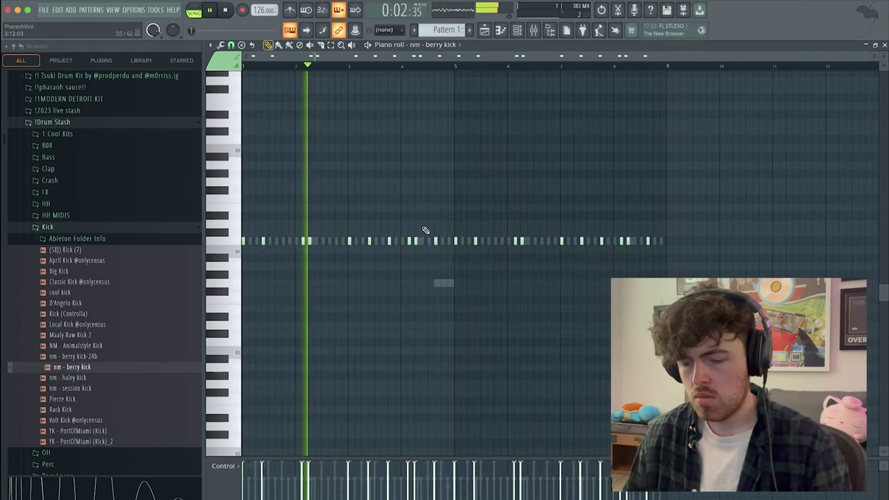
key(F7)
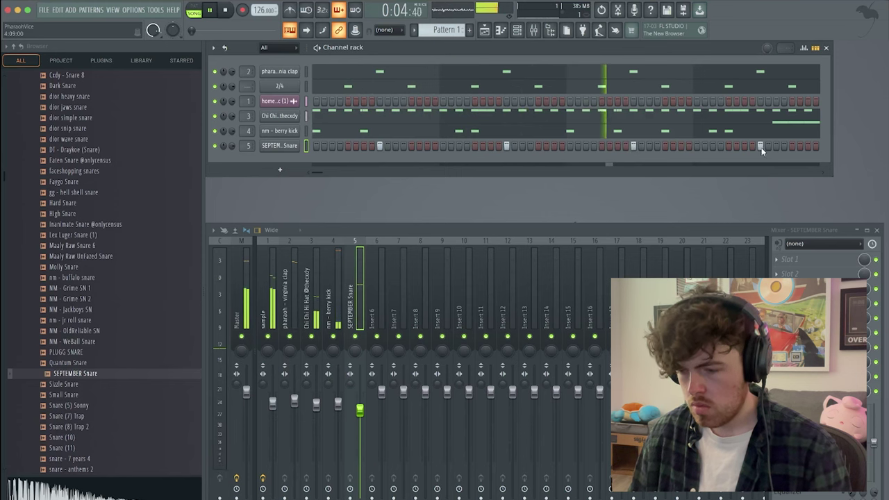
Convert the SEPTEMBER Snare channel's step pattern into piano roll notes across four bars
right_click(295, 145)
click(319, 148)
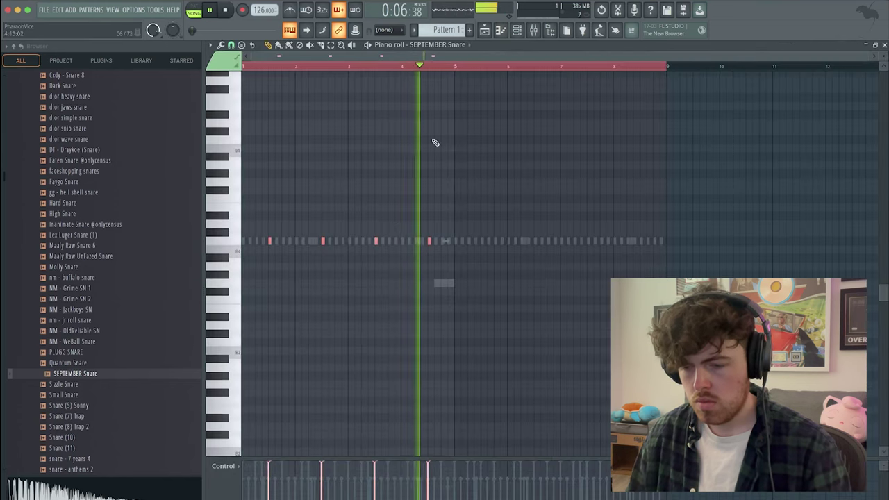
key(F7)
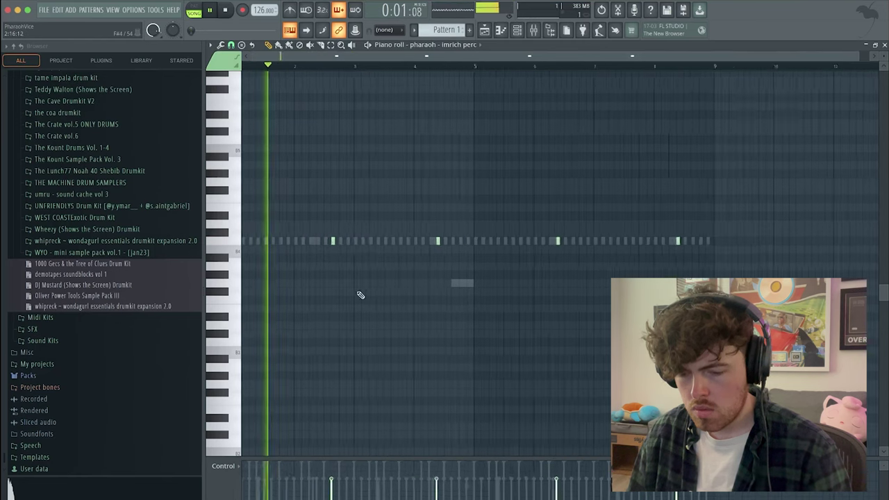
Move the two middle pharaoh - imrich perc notes one beat later in the piano roll
drag(386, 286, 559, 213)
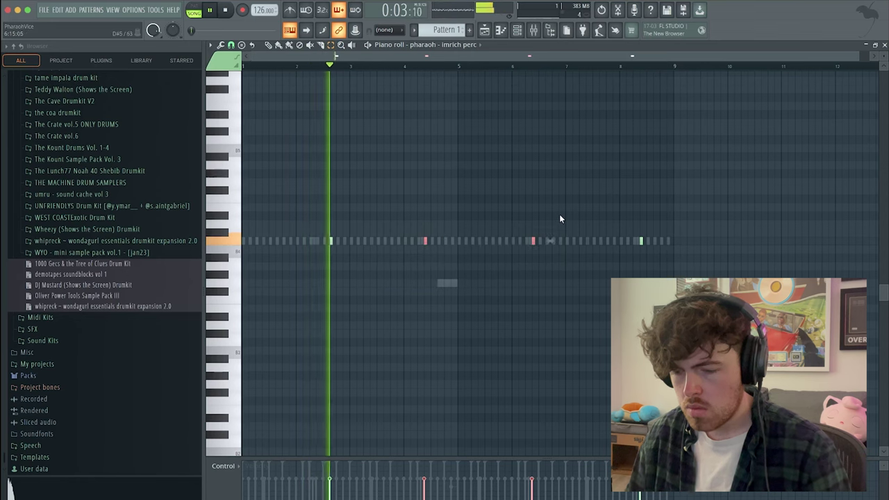
key(shift+Right)
key(shift+Right)
key(shift+Right)
key(shift+Right)
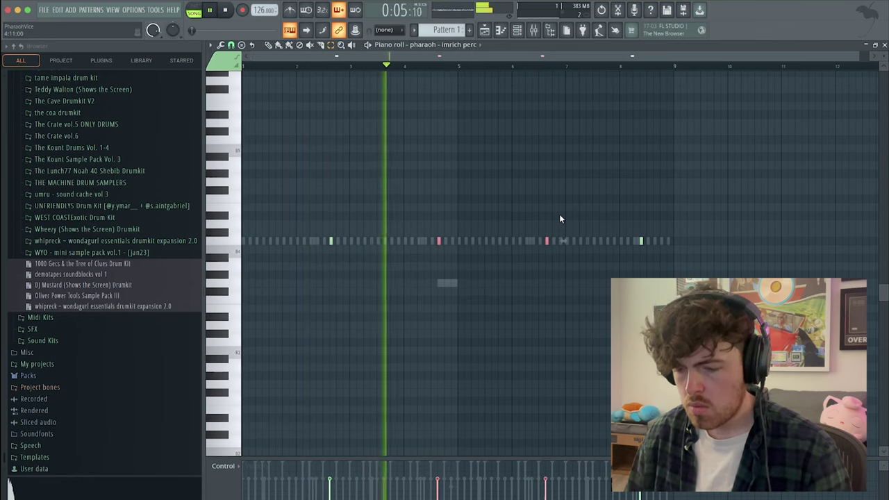
key(ctrl+d)
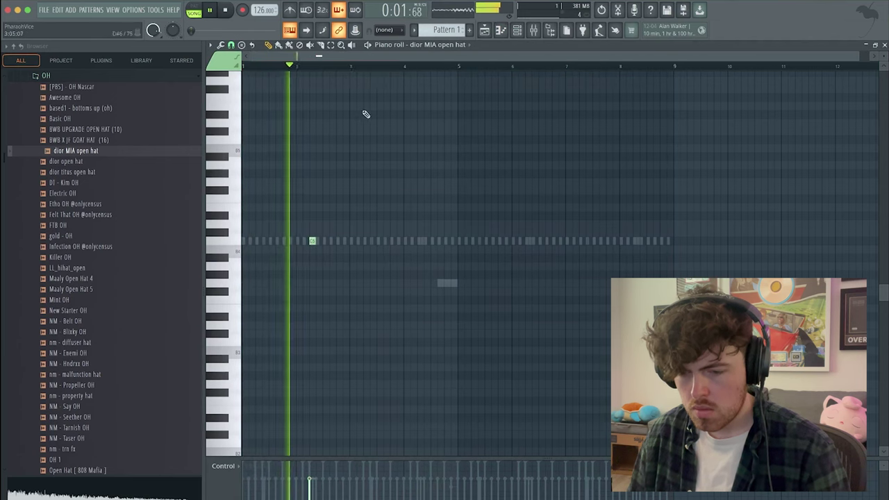
Repeat the dior MIA open hat note every two bars across the eight-bar pattern
key(ctrl+b)
key(ctrl+b)
key(ctrl+b)
key(ctrl+d)
key(F7)
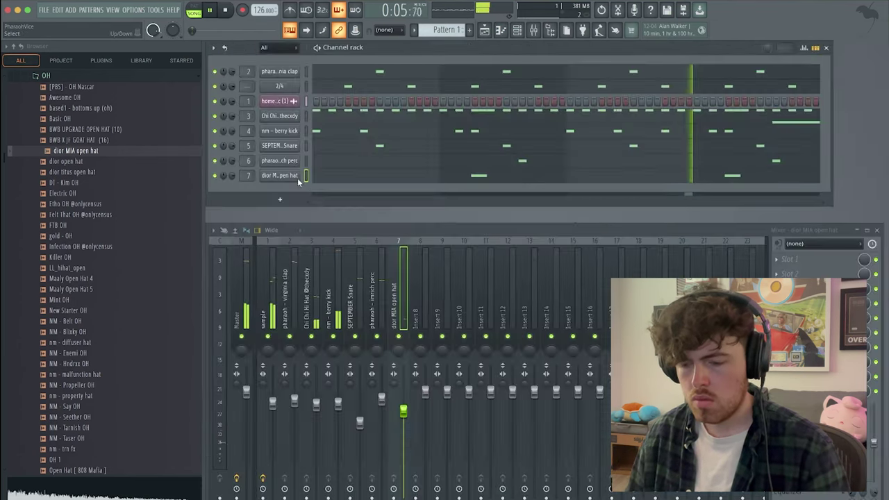
click(279, 100)
click(258, 124)
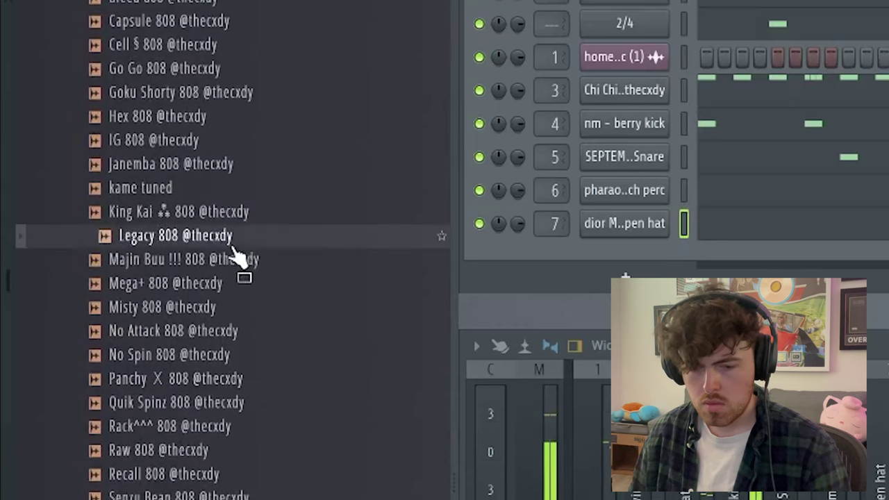
scroll(108, 170, up, 3)
scroll(230, 196, up, 2)
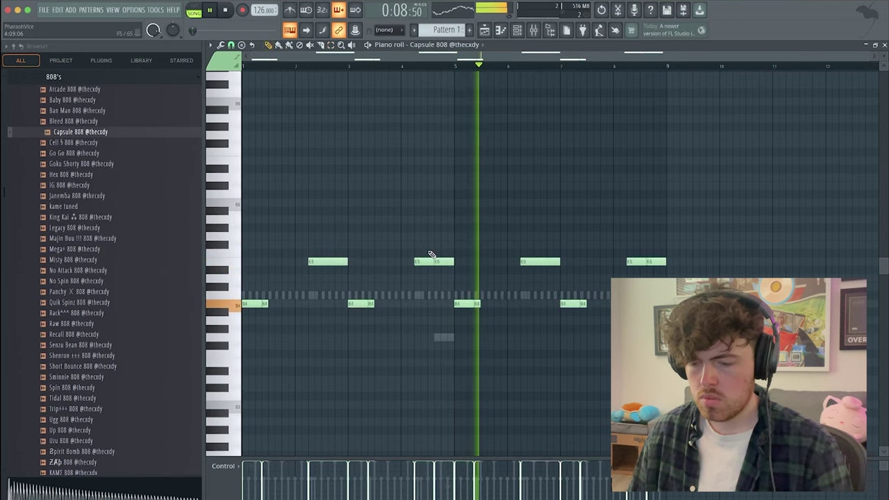
key(F7)
click(359, 132)
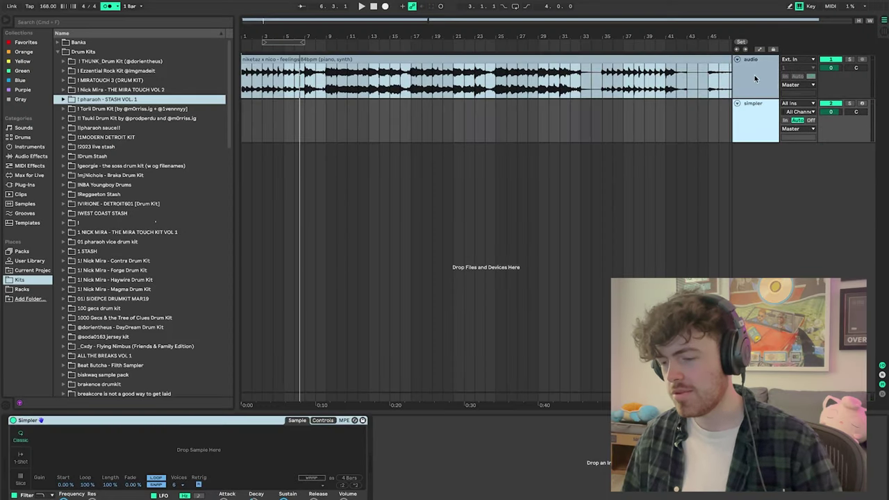
Switch to Ableton Live and view the device chains of the audio and simpler tracks
click(755, 78)
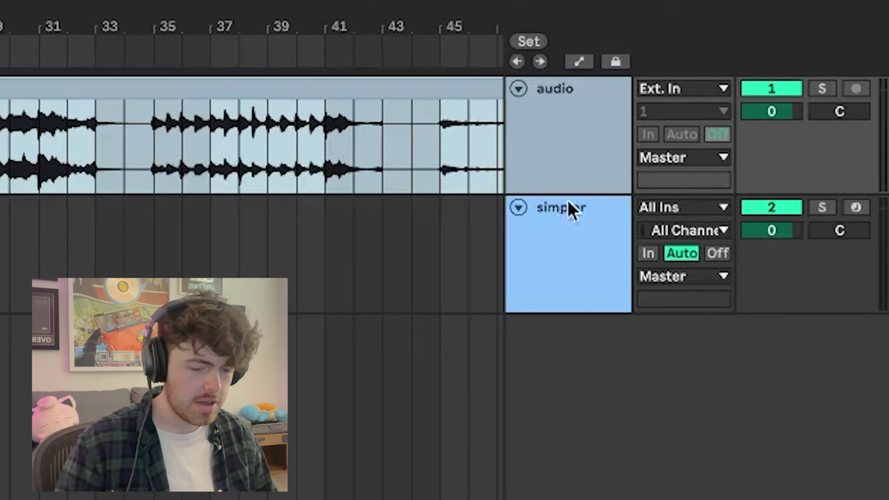
click(562, 229)
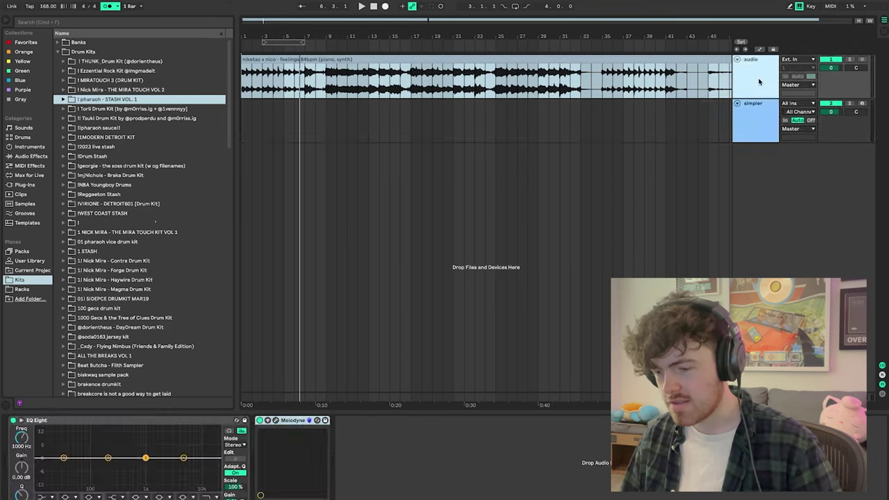
Add THE_KOUNT_91_drum_loop_break_turnaround from The Kount Sample Pack Vol. 3 to a new audio track at bar 1
scroll(85, 300, down, 5)
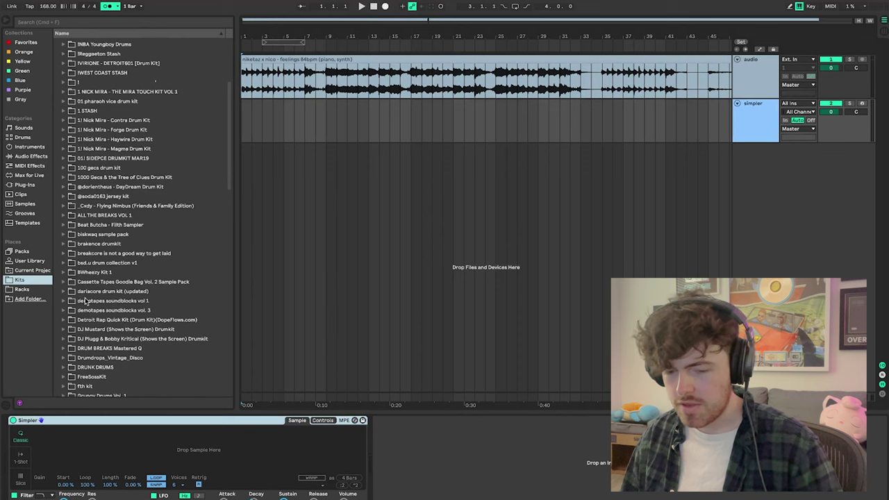
scroll(84, 300, down, 20)
click(128, 287)
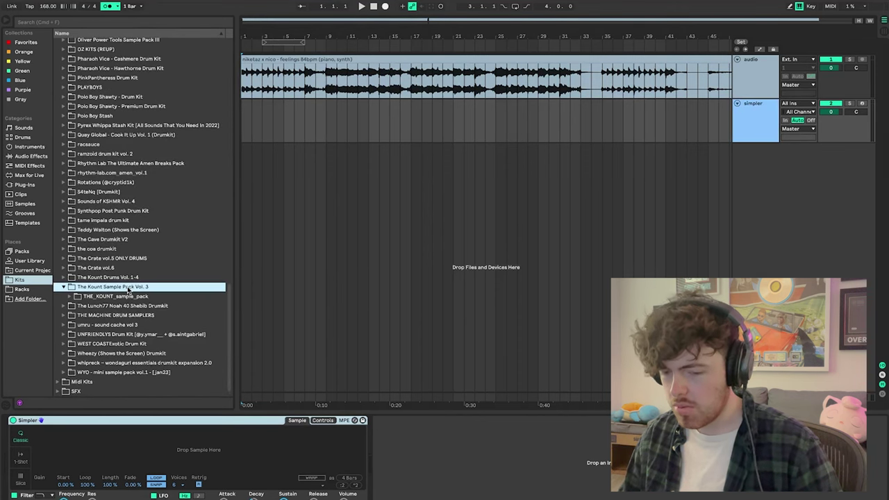
click(124, 297)
click(139, 298)
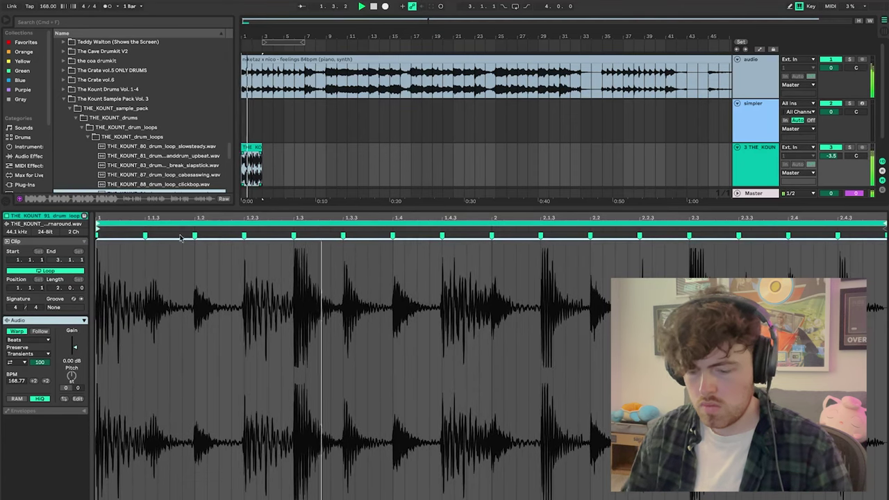
Turn off transient looping for the drum loop's Beats warping and set its transient envelope to 42
click(25, 362)
click(38, 371)
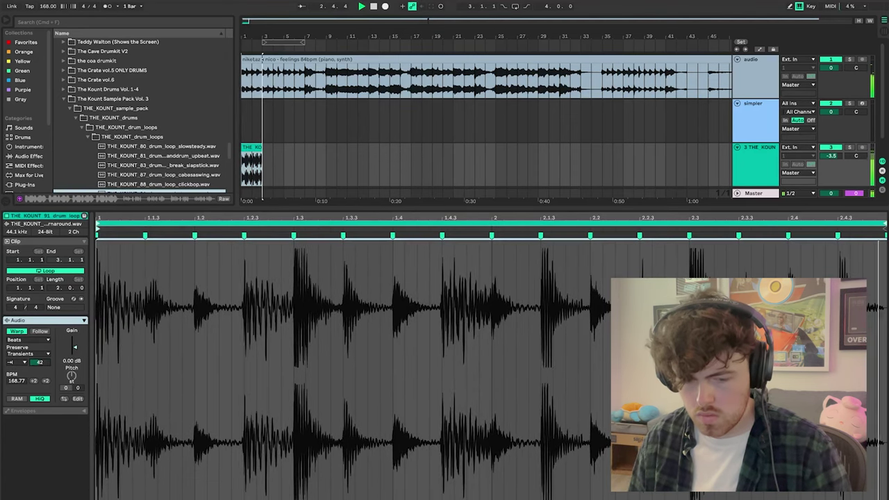
key(shift+Tab)
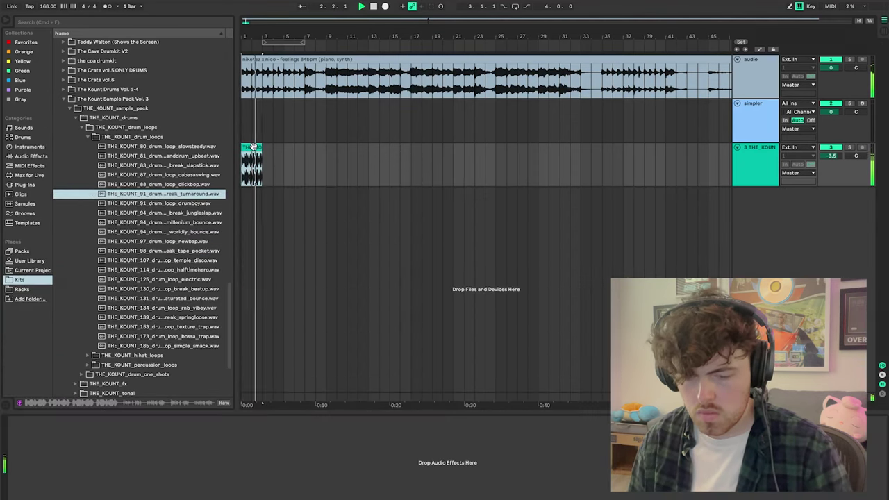
Duplicate the two-bar drum loop clip repeatedly along its track up to bar 33
key(super+d)
key(super+d)
key(super+d)
key(super+d)
key(super+d)
key(super+d)
key(super+d)
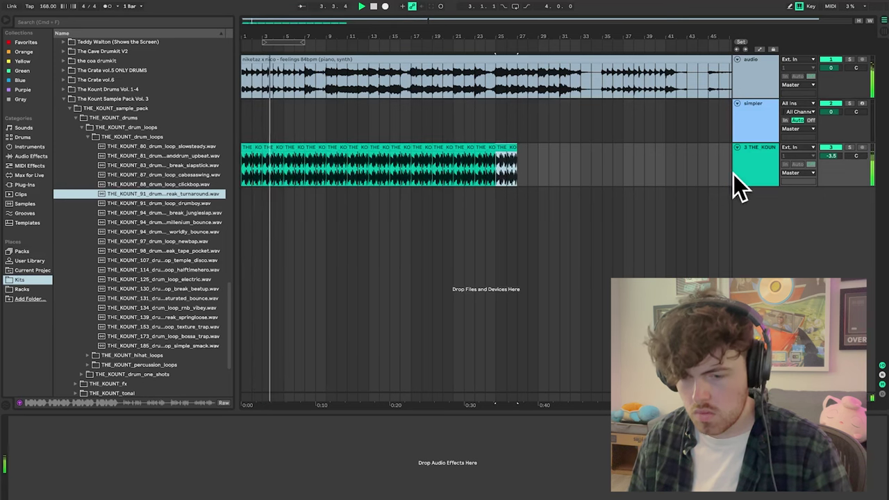
Add EQ Eight to the drum loop track and apply a low cut at about 90 Hz
right_click(221, 447)
mouse_move(239, 462)
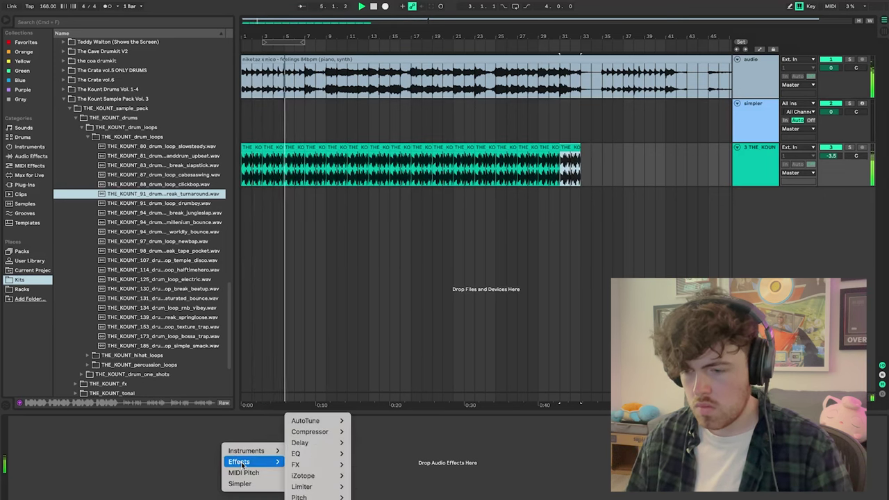
mouse_move(314, 455)
click(372, 465)
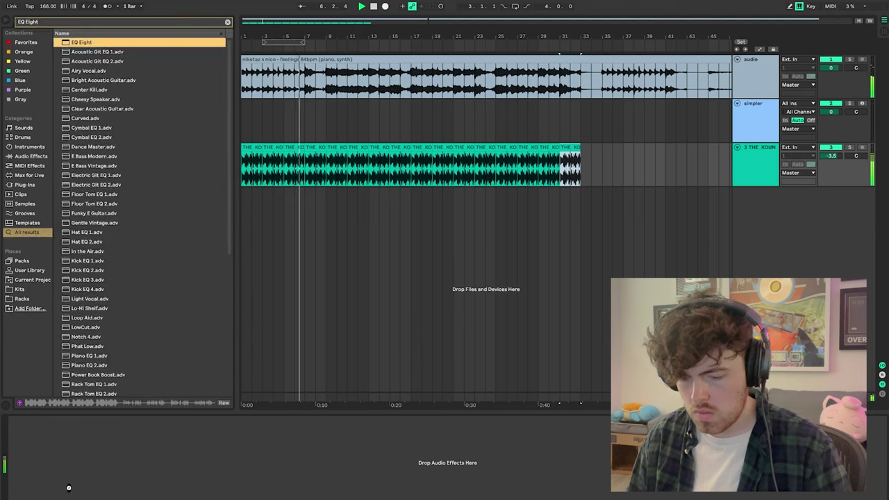
click(43, 496)
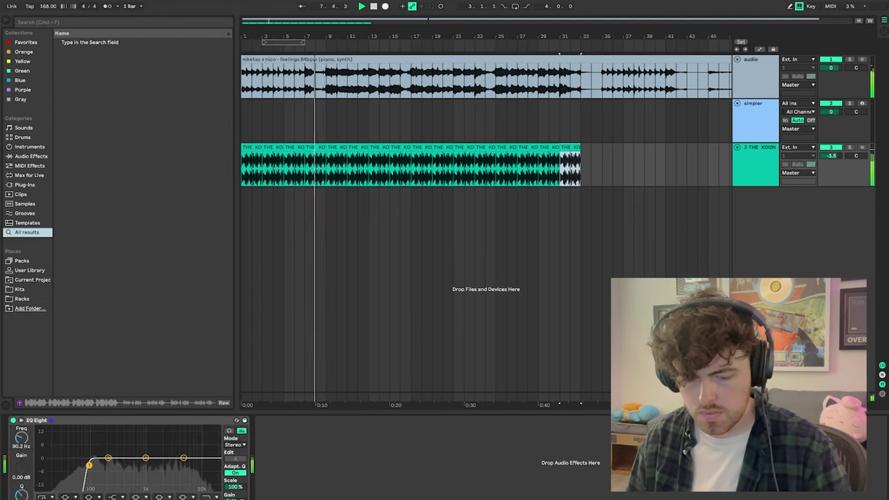
Build a stutter fill from short repeated drum loop slices late in bar 8 and set the track volume to -5.0
right_click(351, 449)
scroll(355, 172, up, 5)
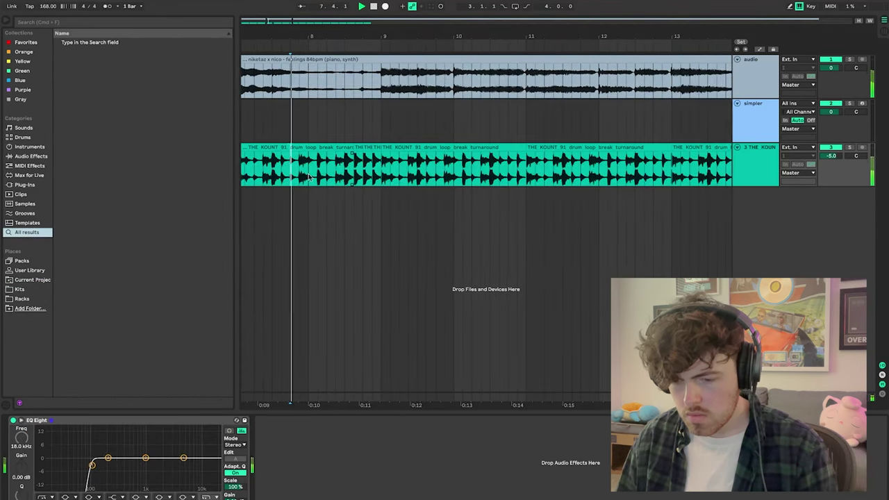
scroll(348, 213, down, 5)
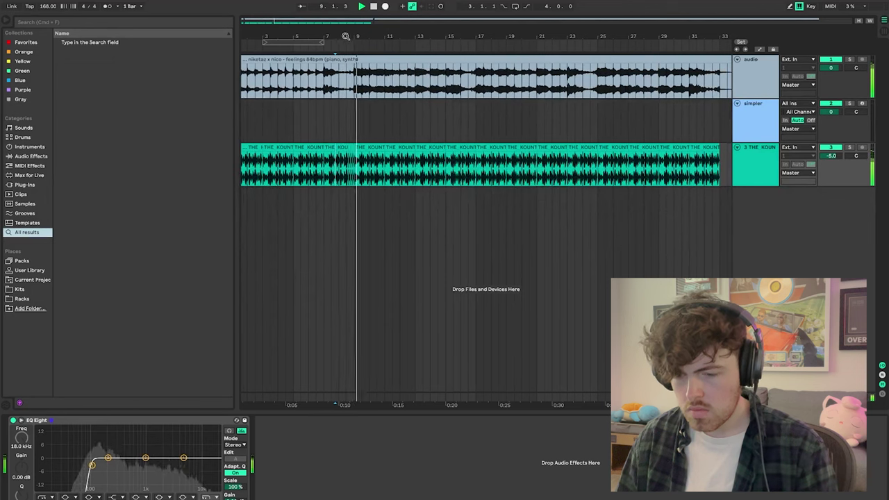
Duplicate the first eight bars of drum loop clips, including the fill, three times up to bar 33
drag(346, 36, 354, 38)
drag(360, 167, 171, 167)
key(super+d)
key(super+d)
key(super+d)
scroll(455, 208, down, 3)
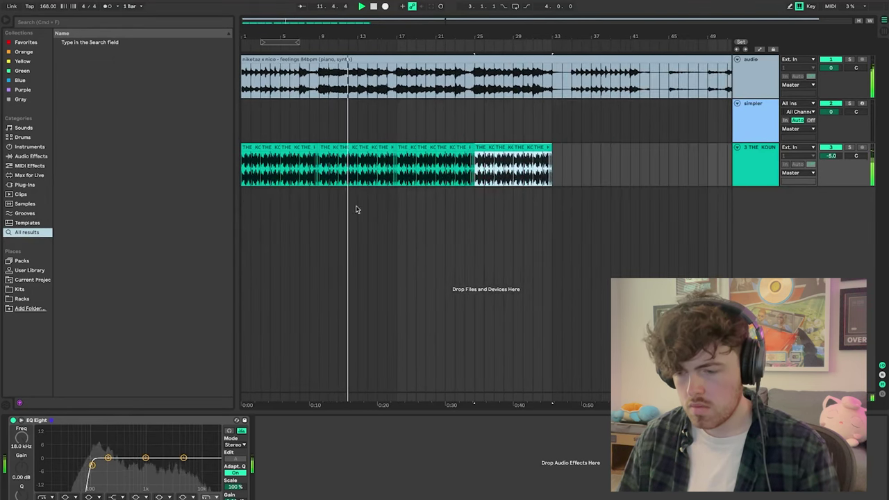
scroll(351, 210, up, 2)
scroll(455, 111, down, 2)
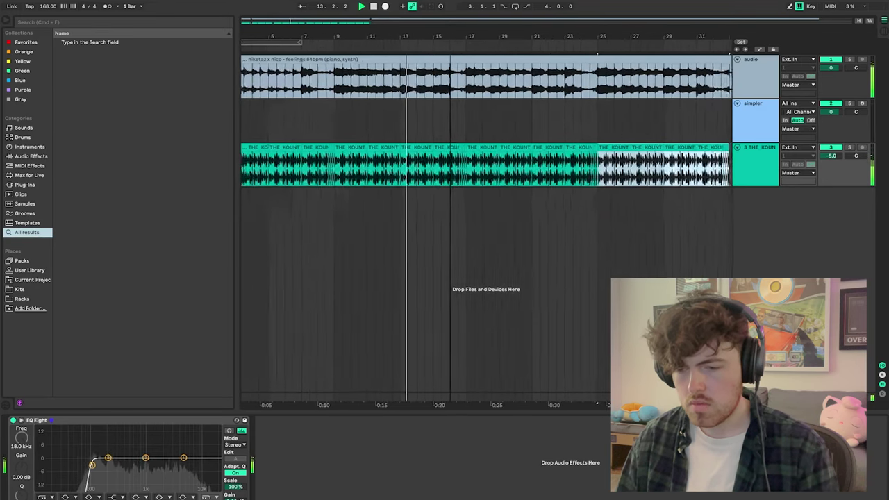
Set the audio track's volume to -0.3 and the drum loop track's volume to -6.4
click(749, 175)
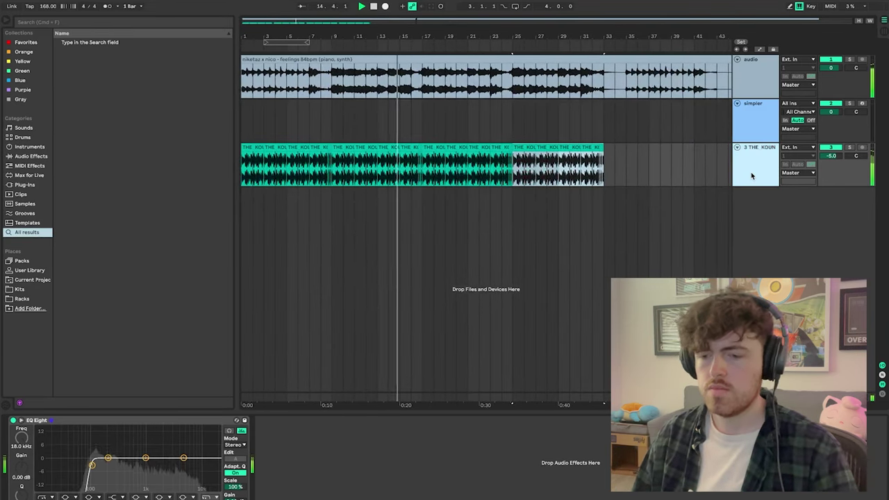
drag(831, 67, 826, 71)
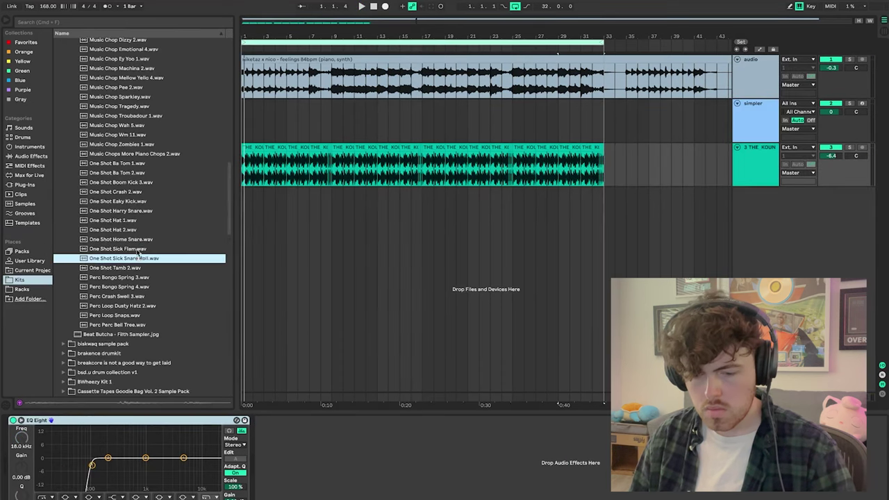
Load One Shot Home Snare.wav into the simpler track and place C3 hits on beat 3 of each of the first four bars
click(138, 240)
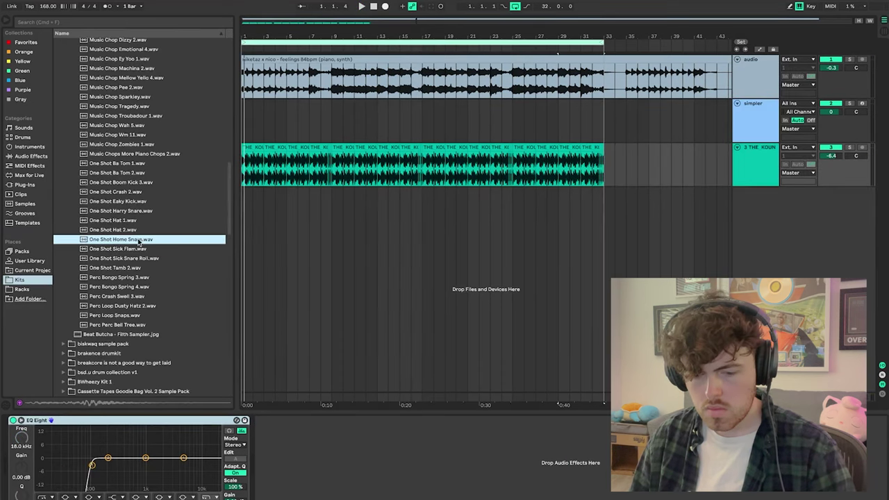
click(784, 134)
double_click(105, 240)
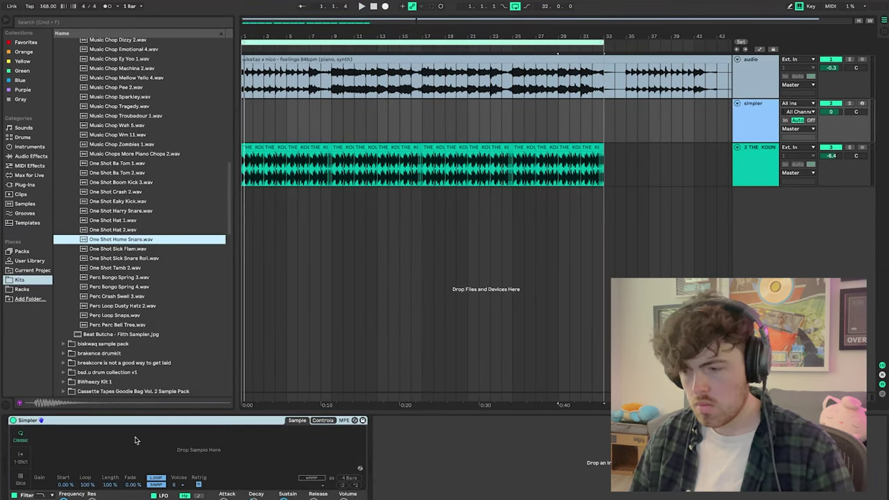
key(super+v)
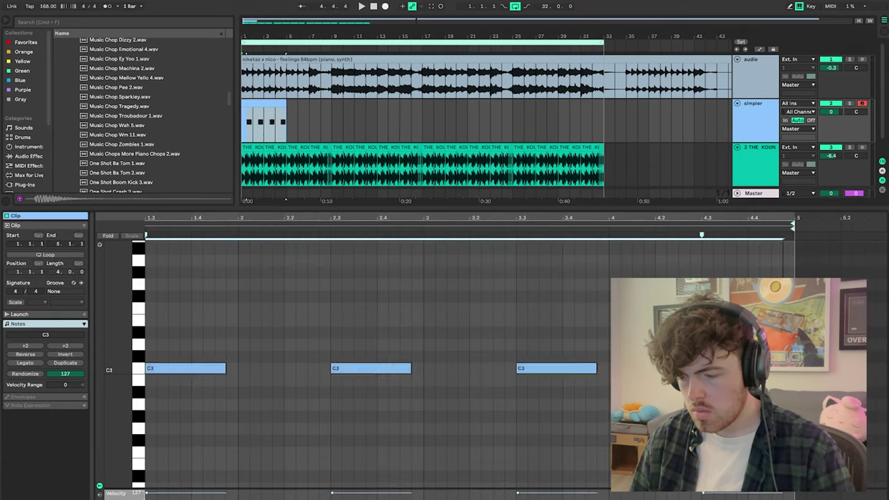
key(shift+Tab)
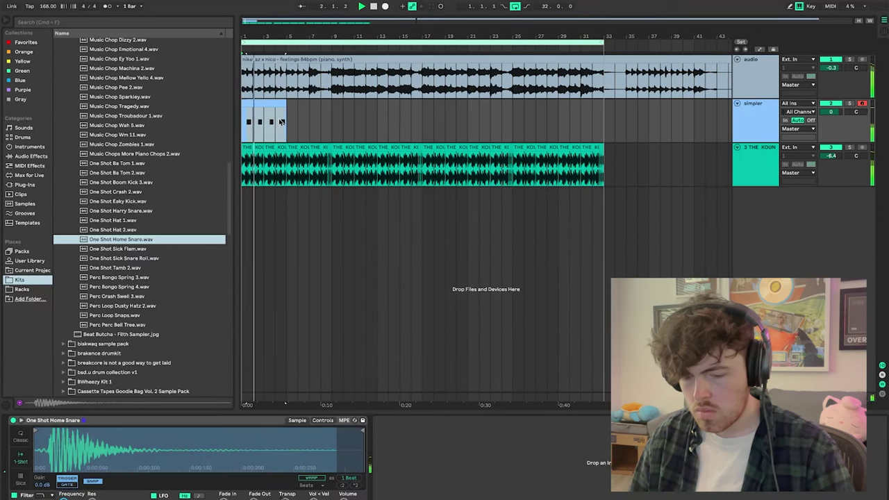
Duplicate the four-bar snare clip seven times so the snare pattern runs up to bar 33
key(super+d)
key(super+d)
key(super+d)
key(super+d)
key(super+d)
key(super+d)
key(super+d)
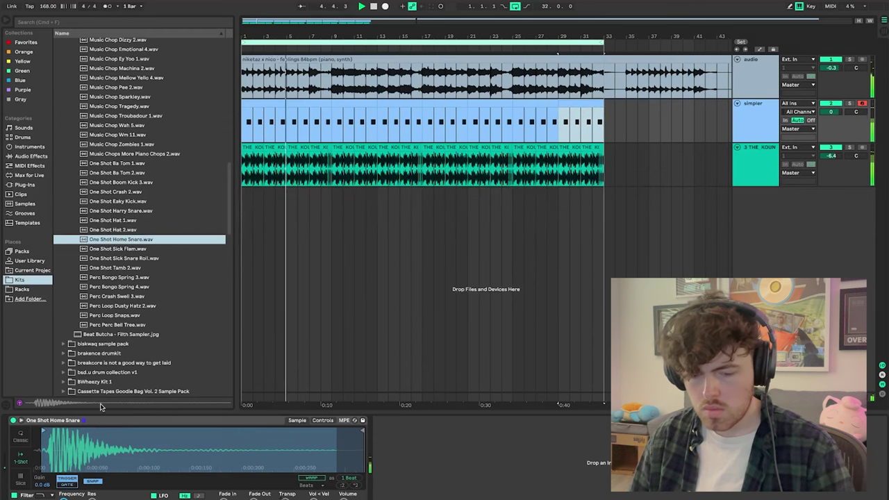
Rename the simpler track as snare and set its volume to -0.3
click(757, 131)
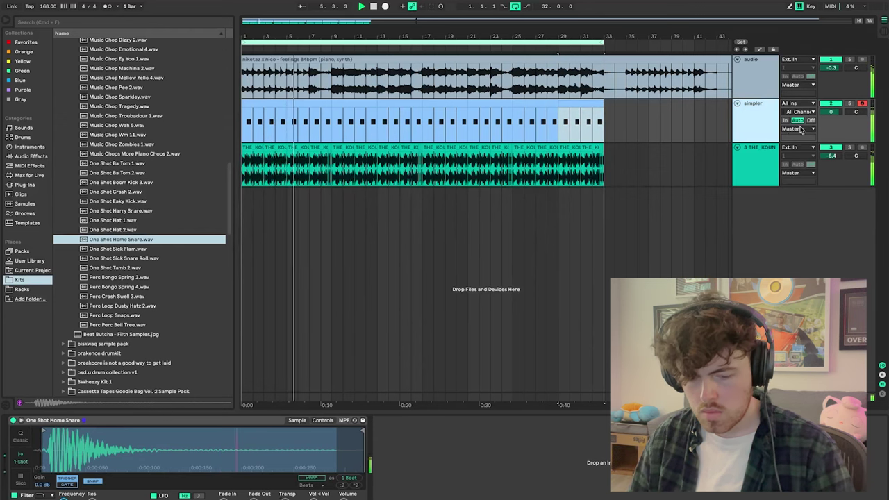
click(763, 131)
key(super+r)
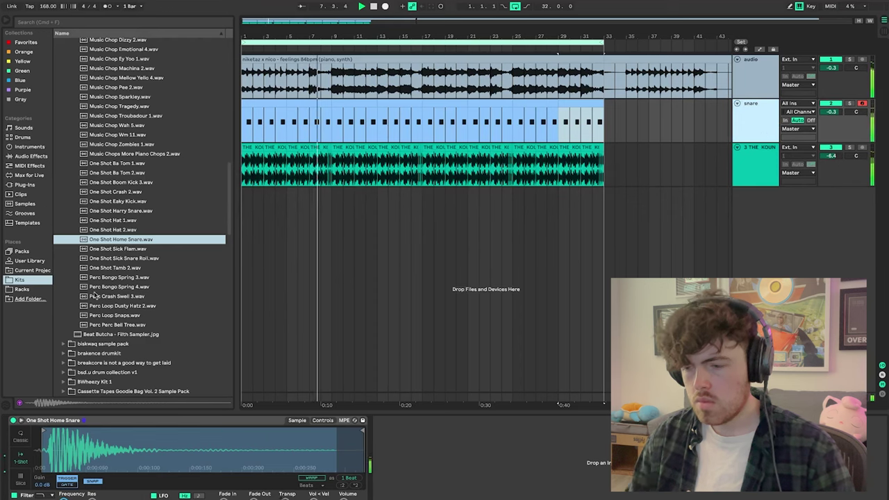
Load THE_KOUNT_kick_dutch.wav on a new track and build a four-bar pattern of C3 kicks, repeating bars 1-2 in bars 3-4
scroll(139, 278, up, 10)
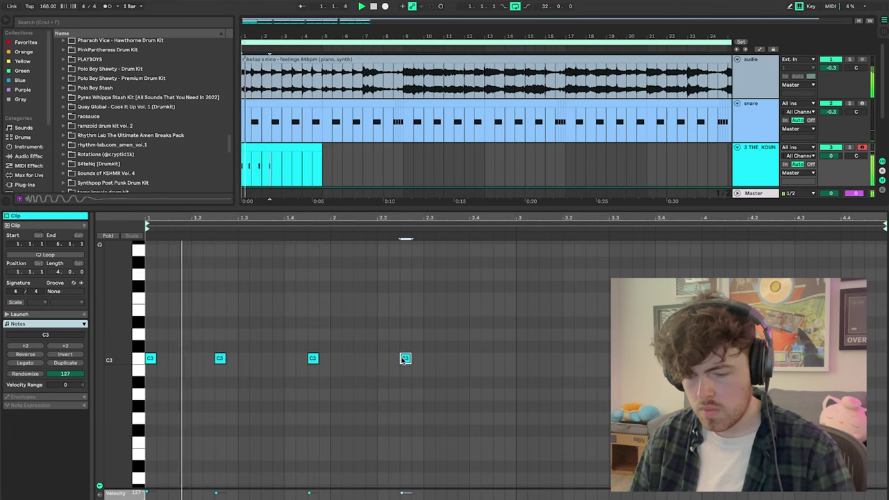
key(super+a)
key(super+d)
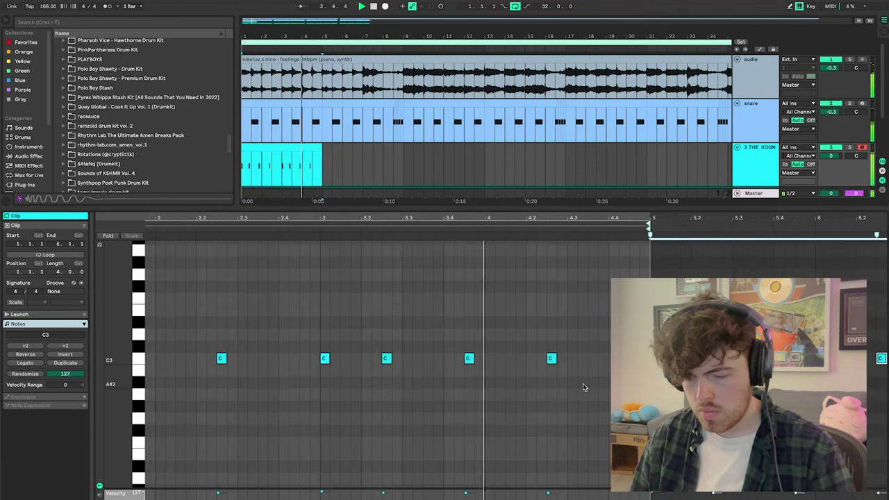
Duplicate the four-bar kick clip seven times so the kick pattern runs up to bar 33
click(306, 165)
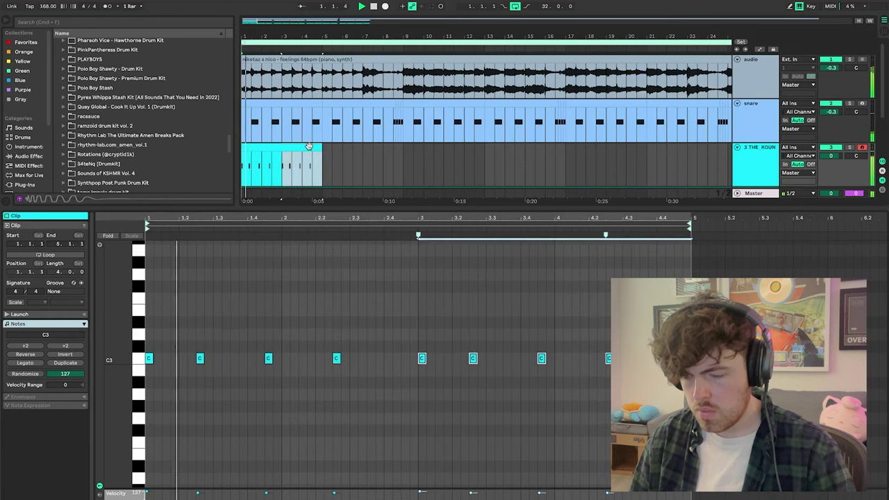
key(super+d)
key(super+d)
key(super+d)
key(super+d)
key(super+d)
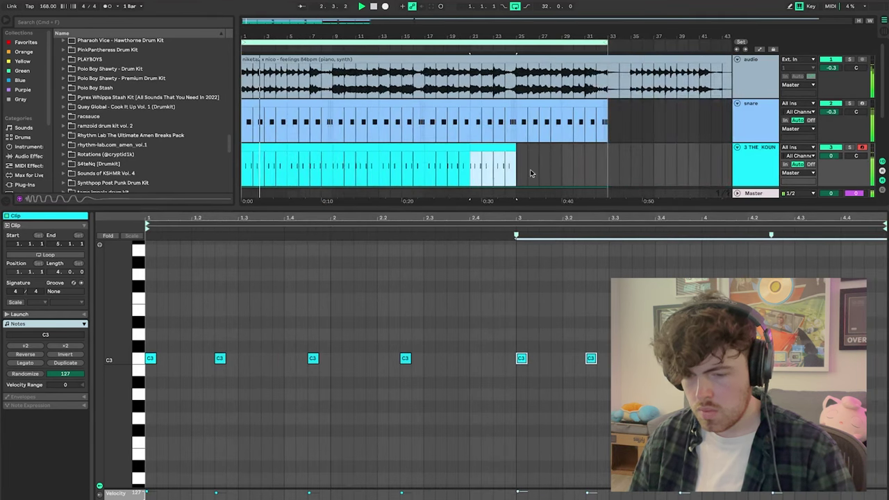
key(super+d)
key(super+d)
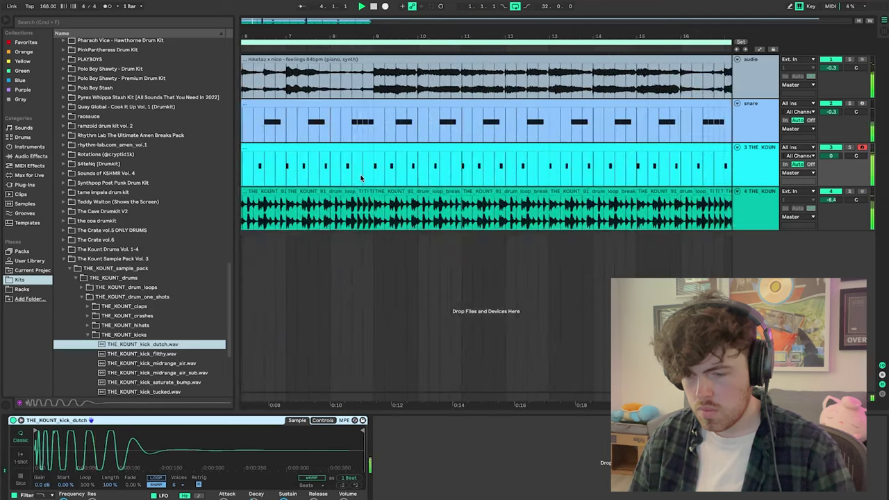
Switch the kick's Simpler to 1-Shot mode and add a Glue Compressor after it
click(750, 158)
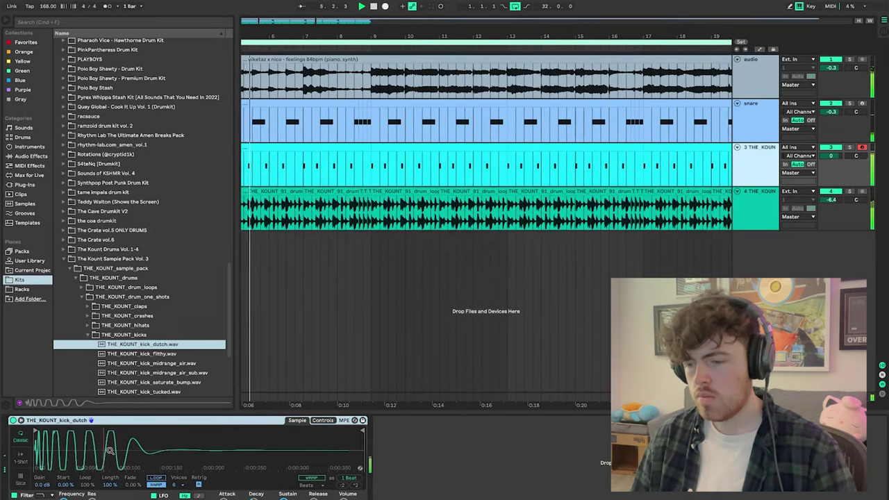
click(22, 460)
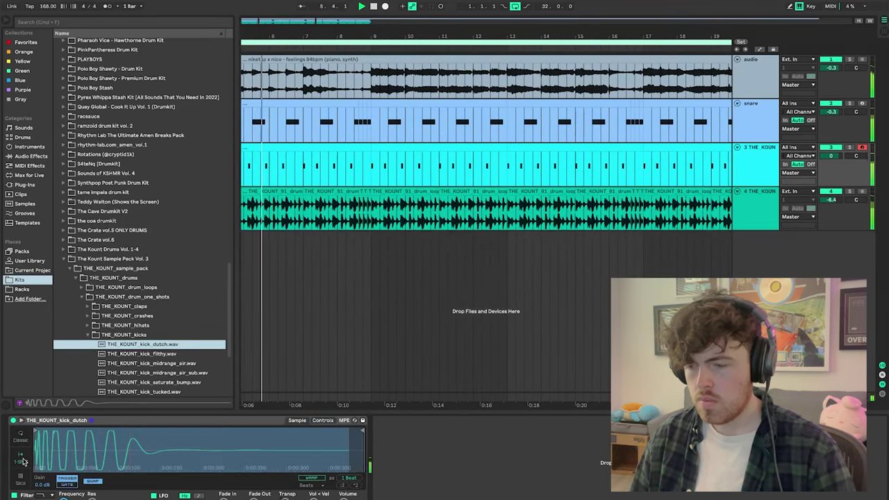
right_click(428, 451)
mouse_move(448, 463)
mouse_move(521, 432)
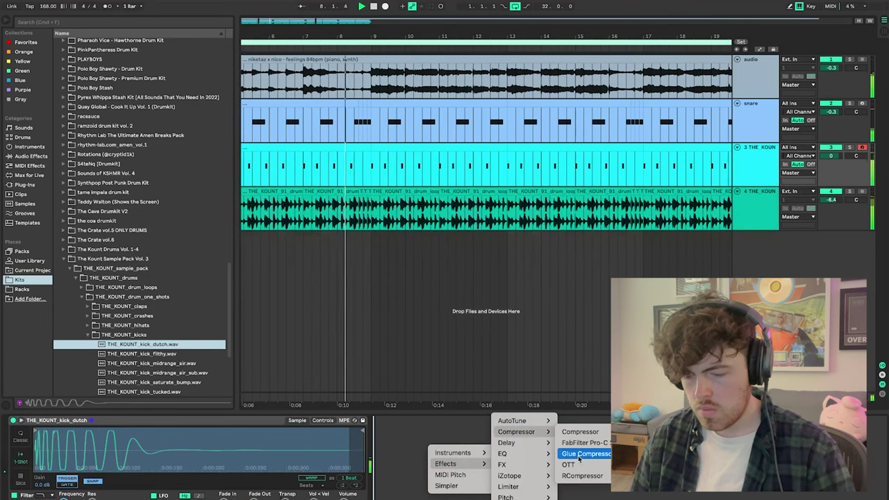
click(584, 443)
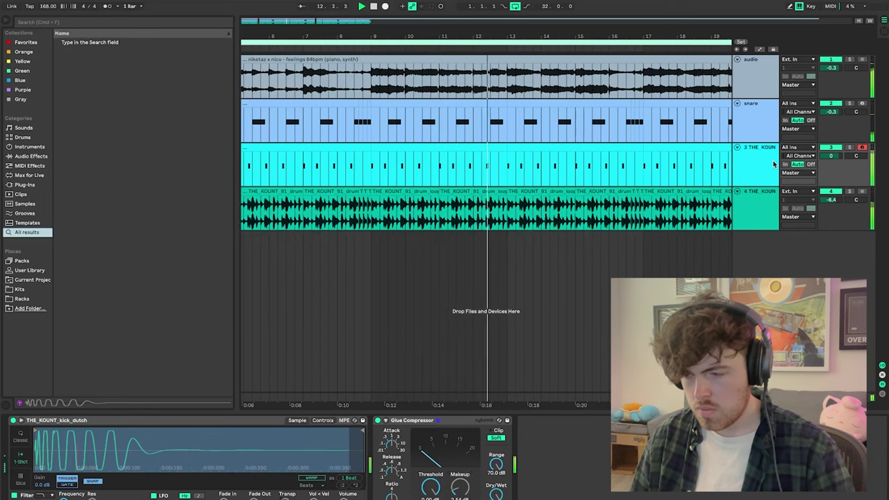
Set the kick track's volume to 0.6 and shorten the kick sample from its end
drag(831, 164, 831, 161)
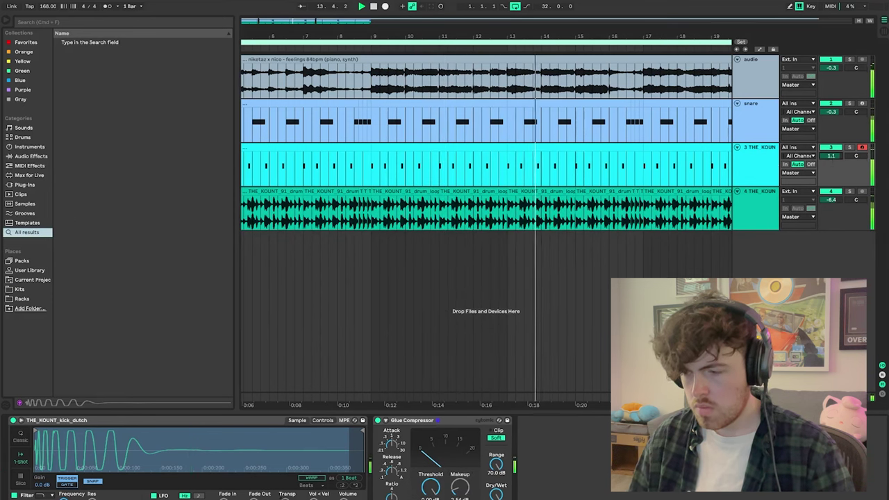
drag(359, 429, 148, 429)
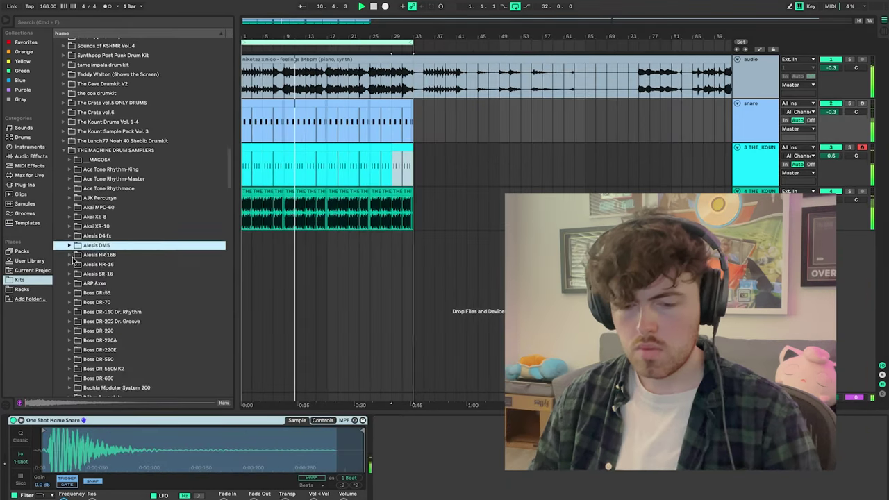
key(Left)
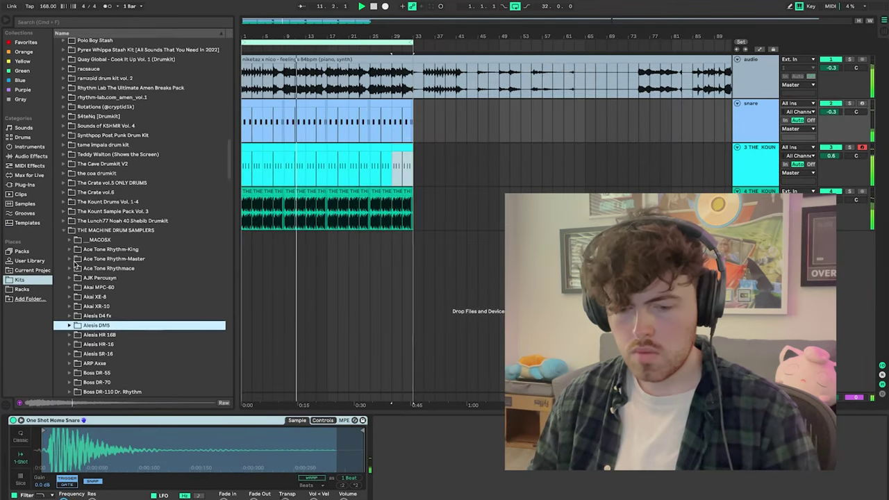
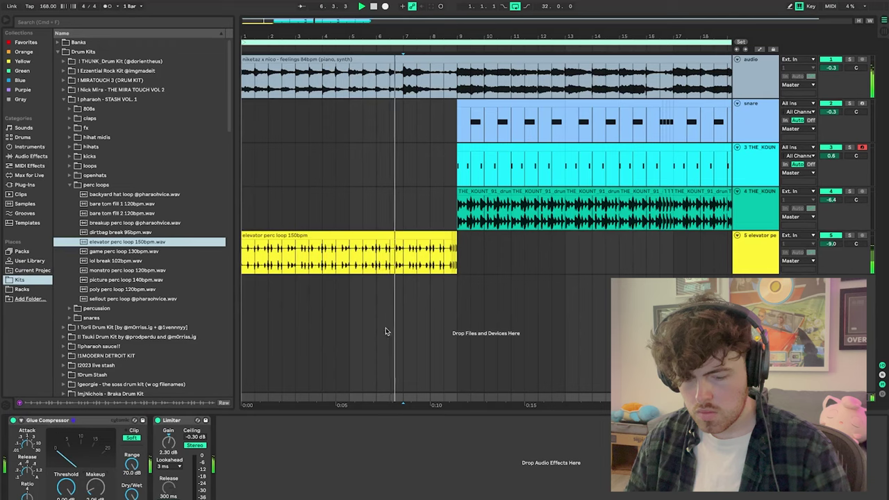
key(minus)
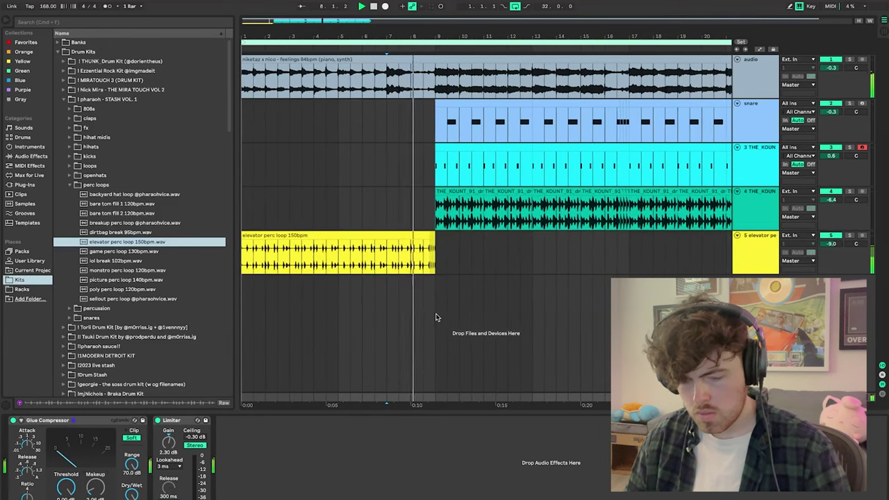
key(plus)
key(plus)
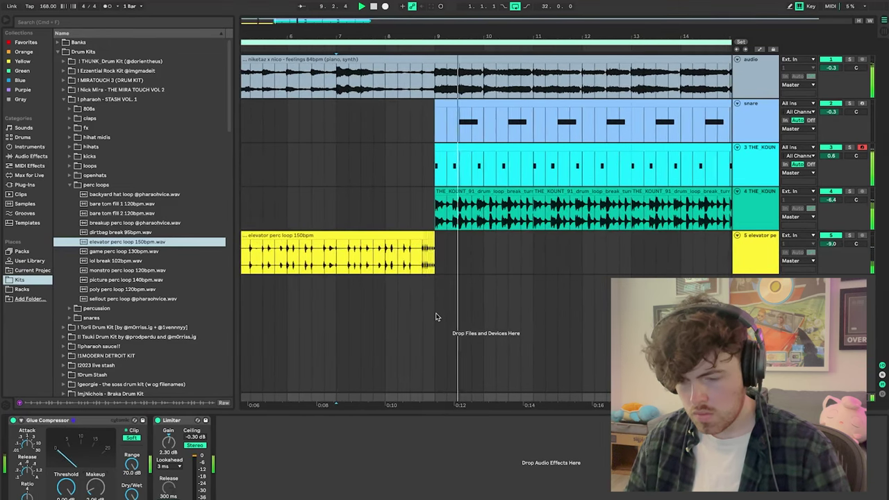
key(minus)
key(minus)
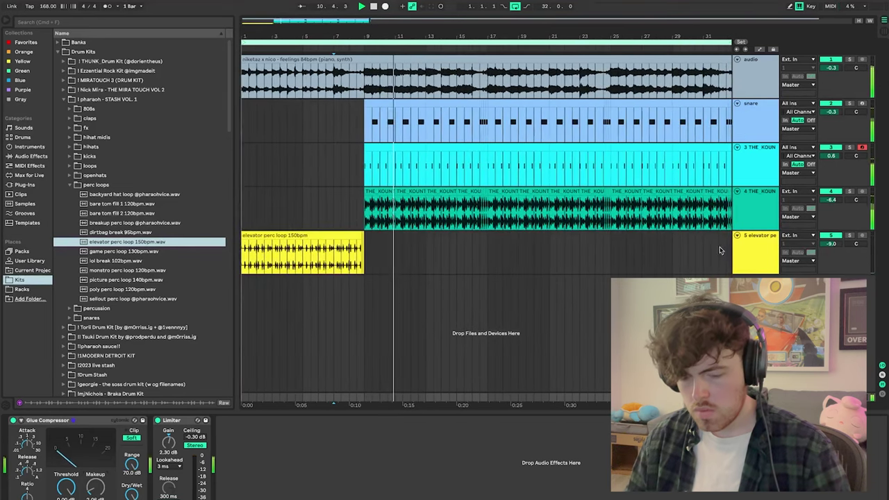
Set the snare track's volume to -1.0 and open the Kontakt bass clip for note editing
click(759, 217)
click(757, 125)
key(minus)
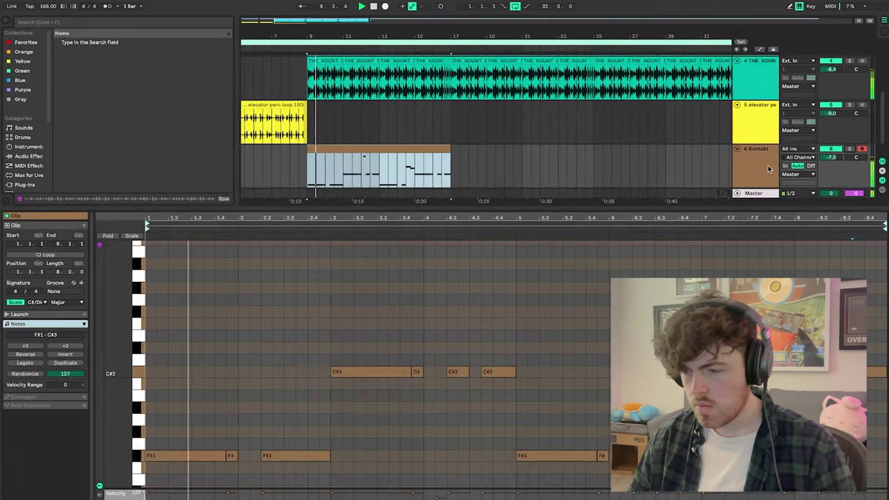
click(768, 164)
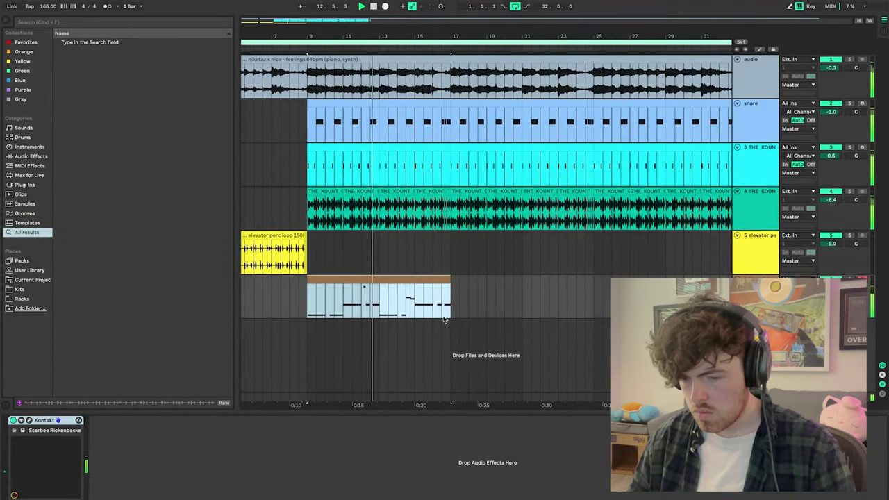
double_click(397, 276)
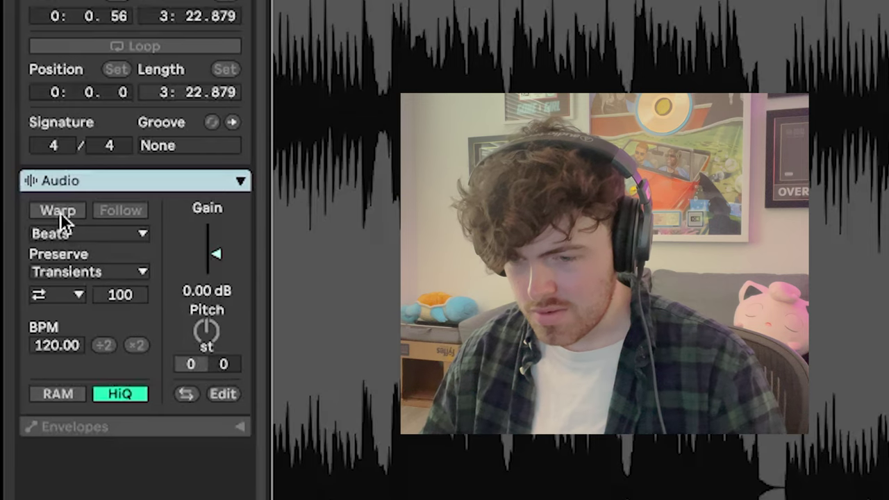
Warp the piano sample clip in Complex mode and transpose it up by 2 semitones
click(15, 335)
click(73, 236)
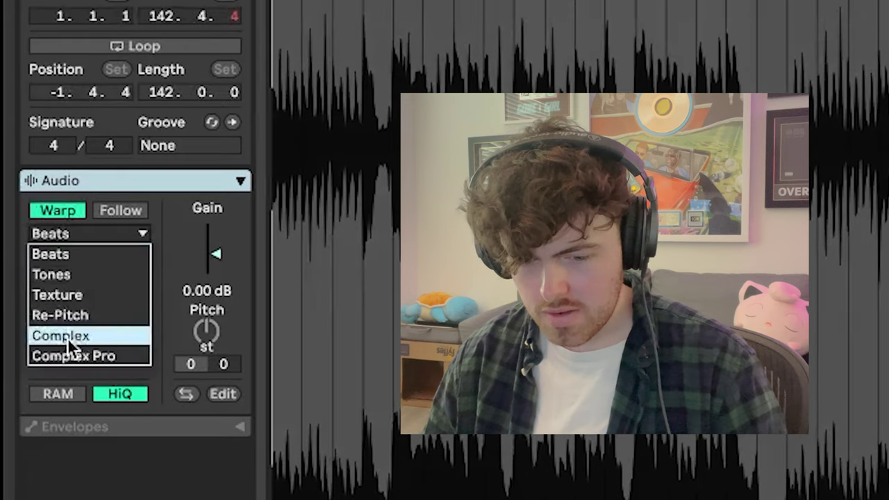
click(71, 337)
click(200, 336)
text(2)
key(Return)
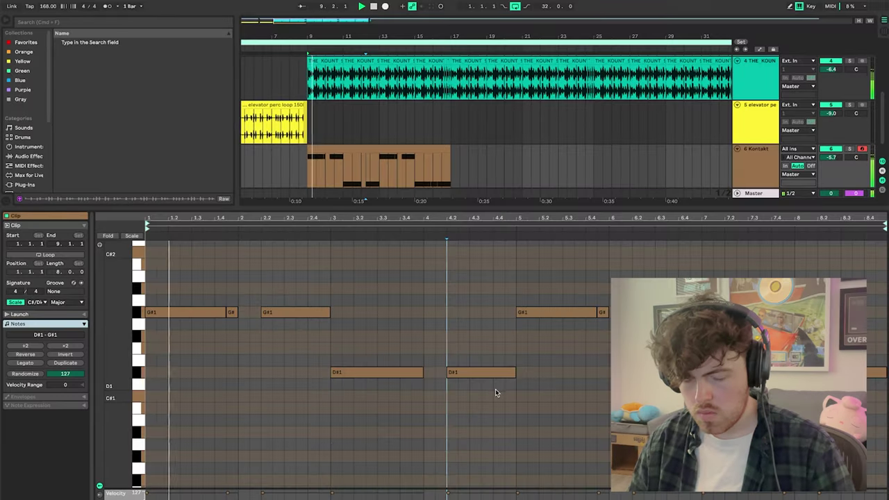
Replace the bass notes in bars 5-8 of the Kontakt clip with a duplicate of the notes in bars 1-4
drag(527, 414, 814, 275)
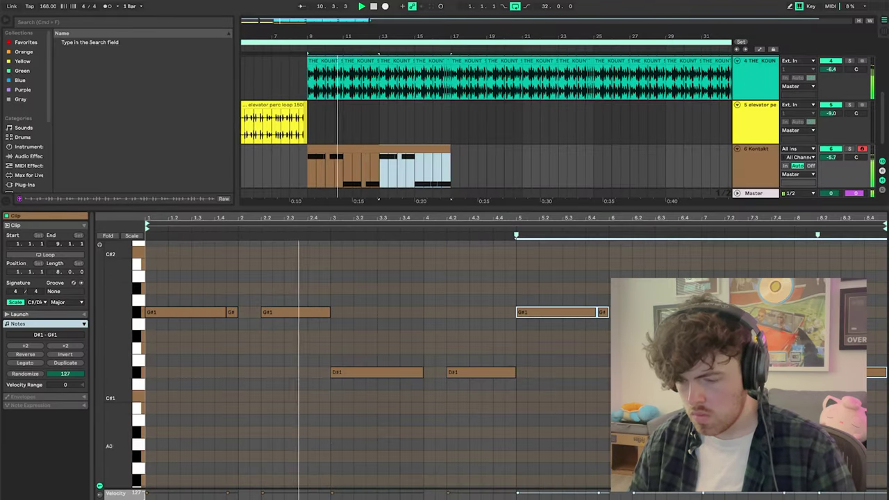
key(Delete)
drag(509, 411, 166, 293)
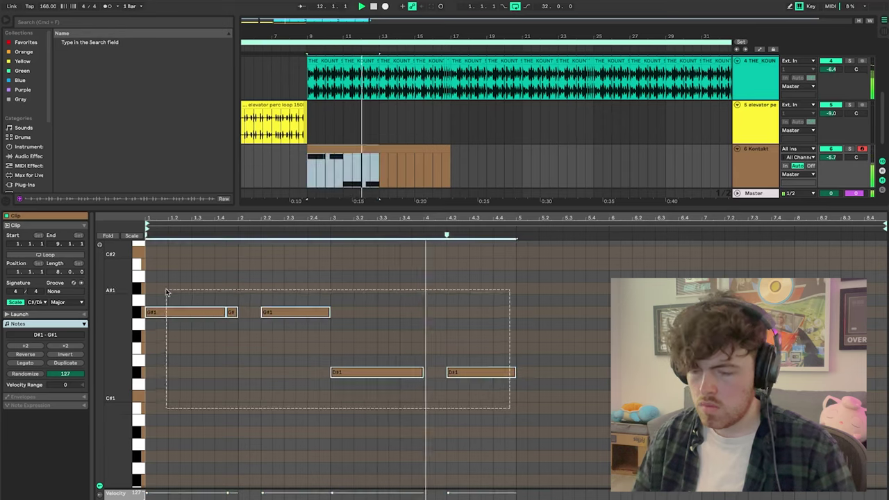
key(super+d)
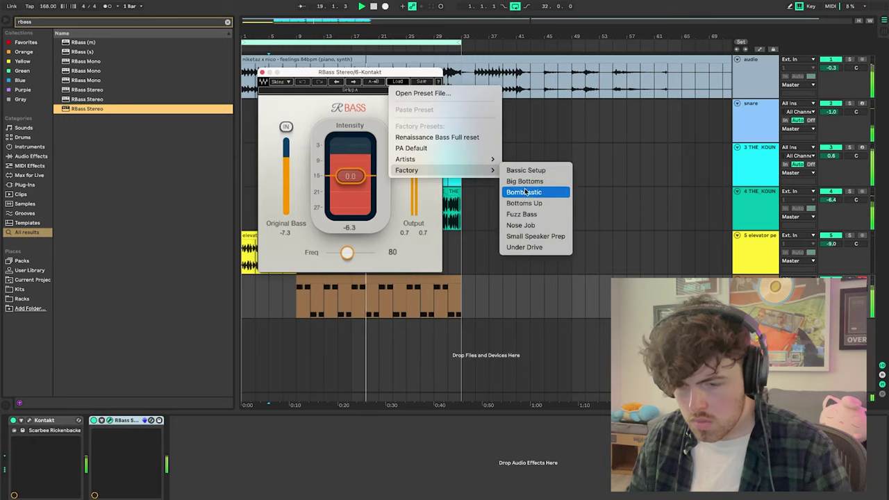
Load the Big Bottoms factory preset in RBass on the bass track, set its intensity to 3.6 and close the plugin
click(527, 182)
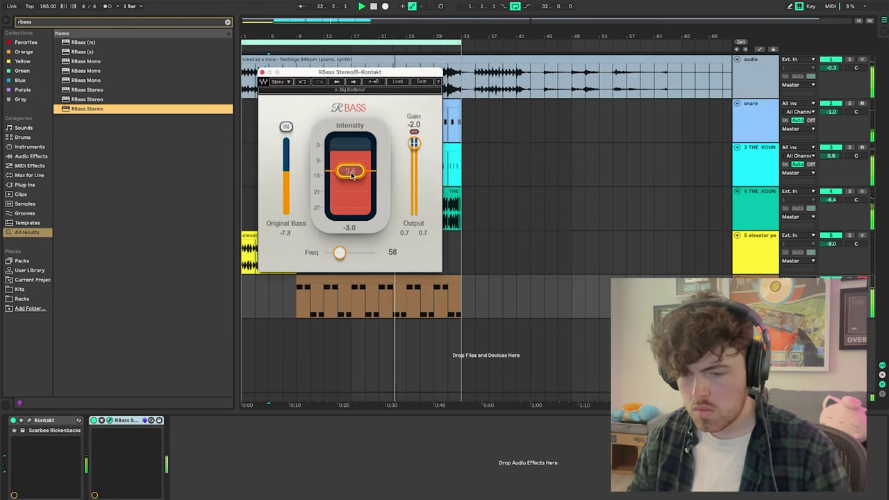
drag(349, 72, 472, 105)
click(384, 105)
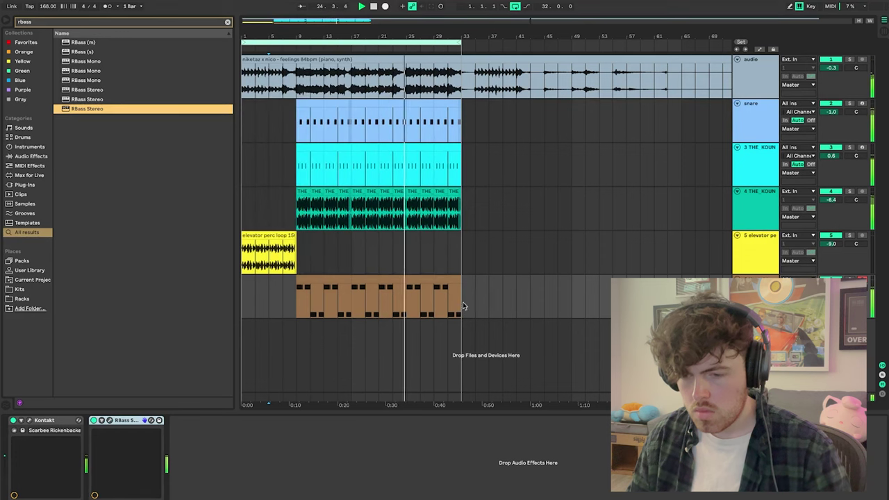
Rename the Kontakt track as bass and set its volume to -8.5
key(Delete)
drag(474, 292, 406, 295)
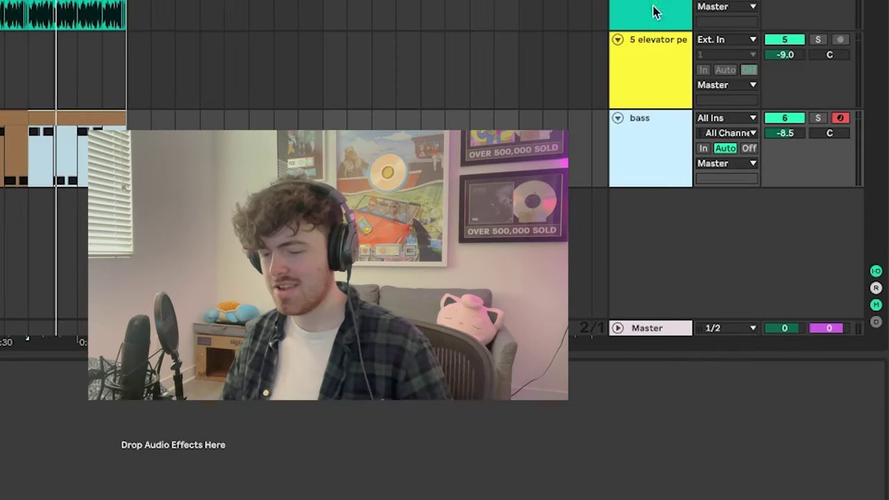
Freeze and flatten the bass track, and delete the leftover audio tail after bar 33
right_click(644, 133)
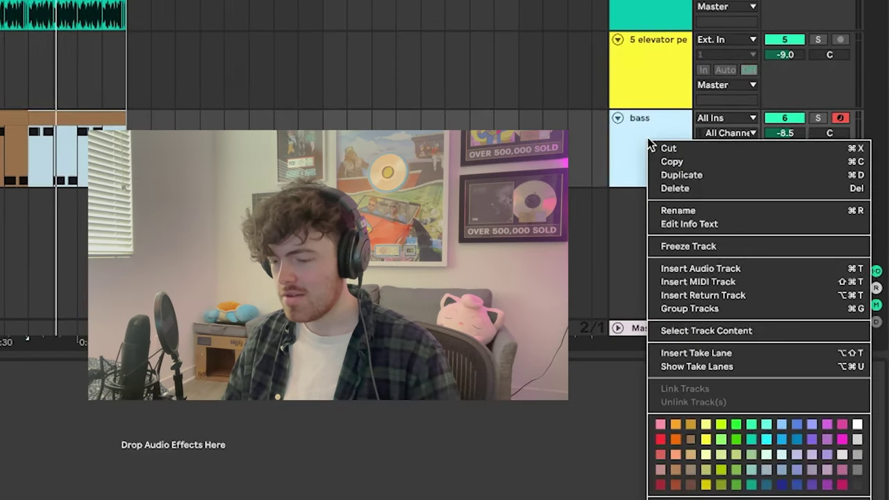
click(695, 247)
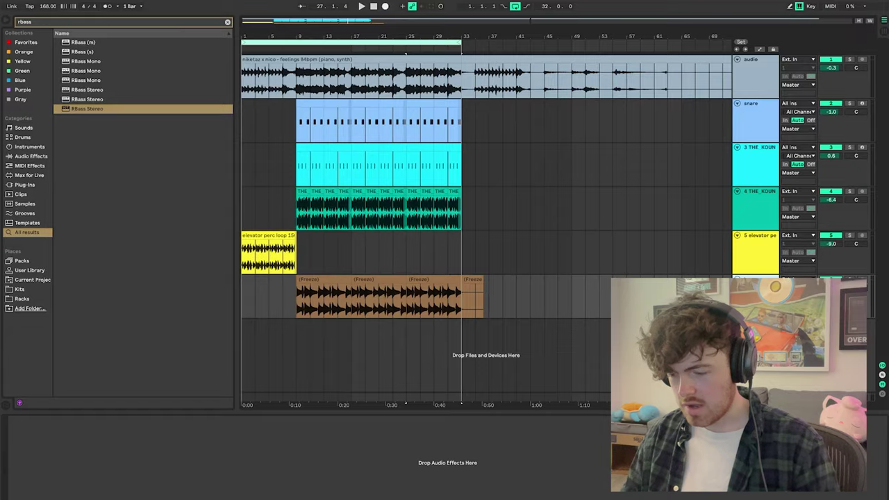
drag(463, 297, 585, 299)
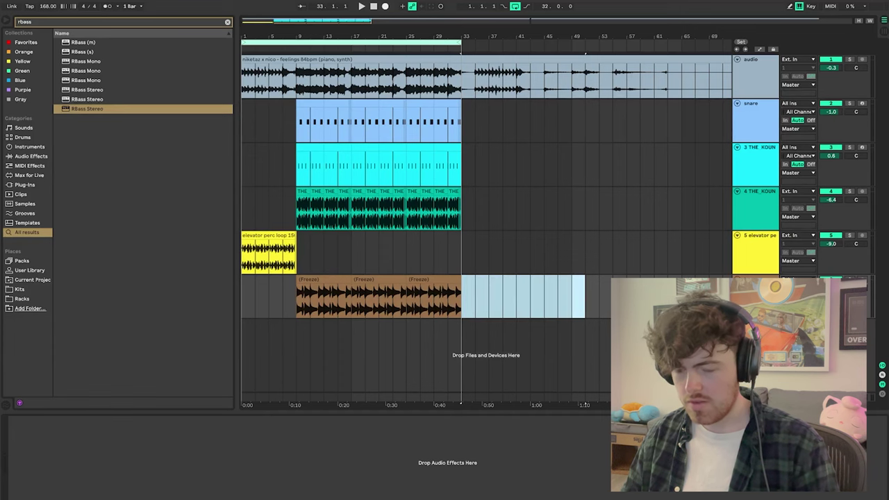
Add RBass Stereo to the flattened bass track and set the first bass clip's warp mode to Complex
key(shift+Tab)
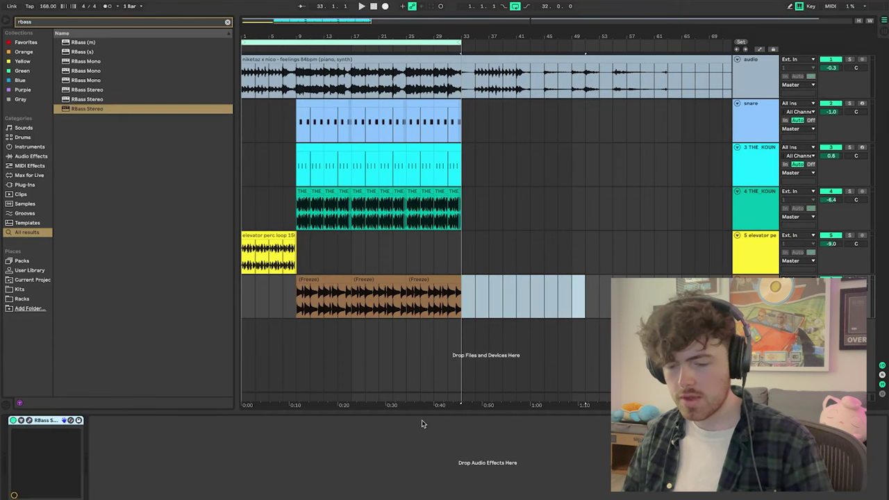
drag(422, 415, 310, 212)
key(space)
click(28, 340)
click(26, 376)
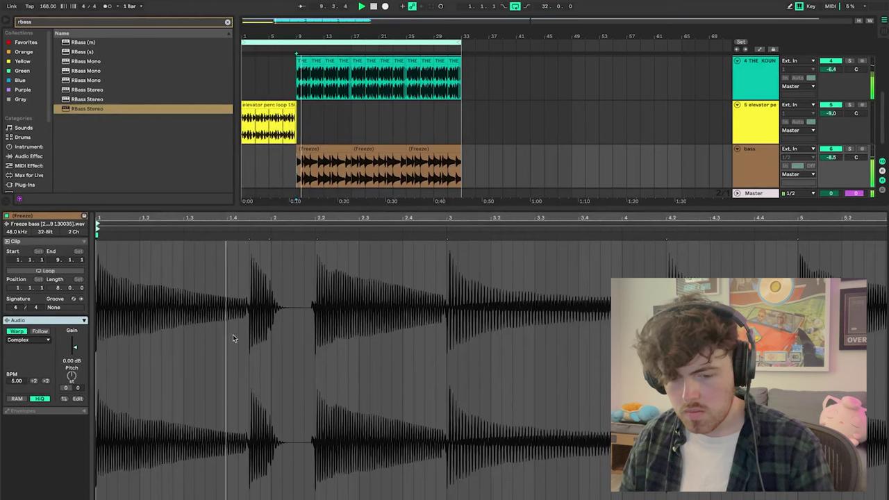
Add and adjust warp markers in the first bass clip to line up the note transients with beats 4.2 and 5
scroll(464, 362, up, 4)
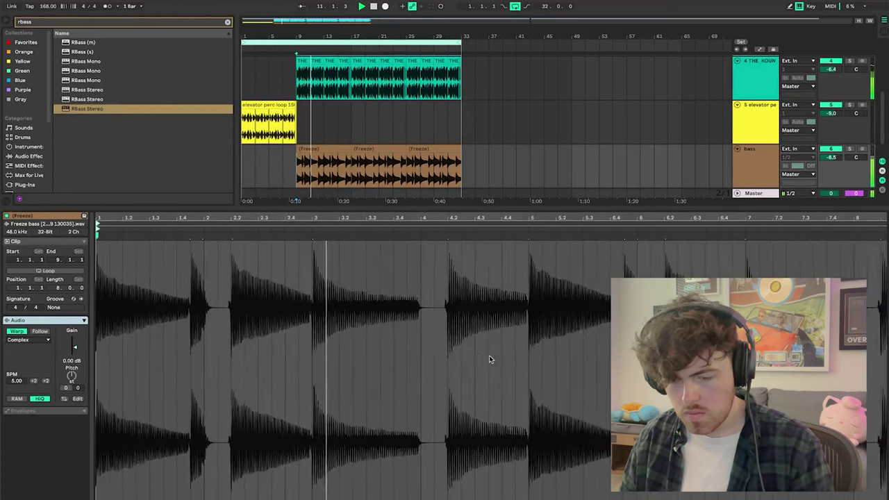
scroll(350, 338, down, 2)
scroll(340, 292, up, 4)
drag(328, 240, 338, 241)
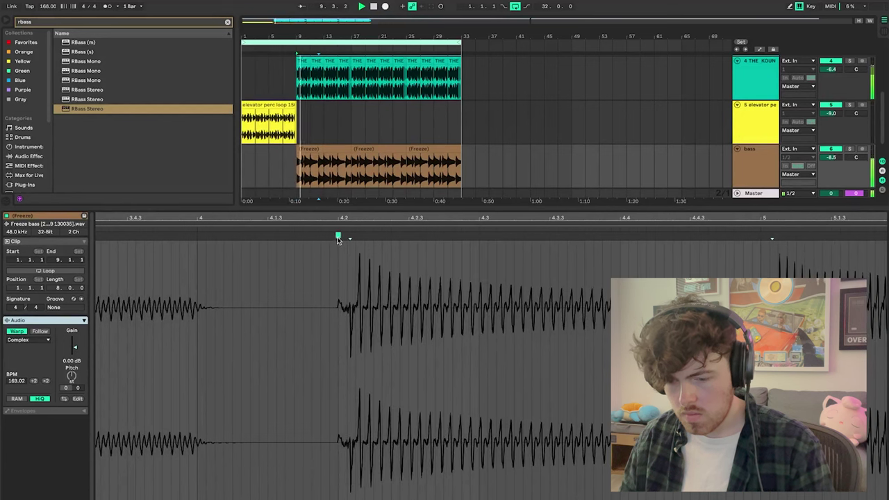
scroll(459, 312, down, 2)
scroll(593, 319, up, 5)
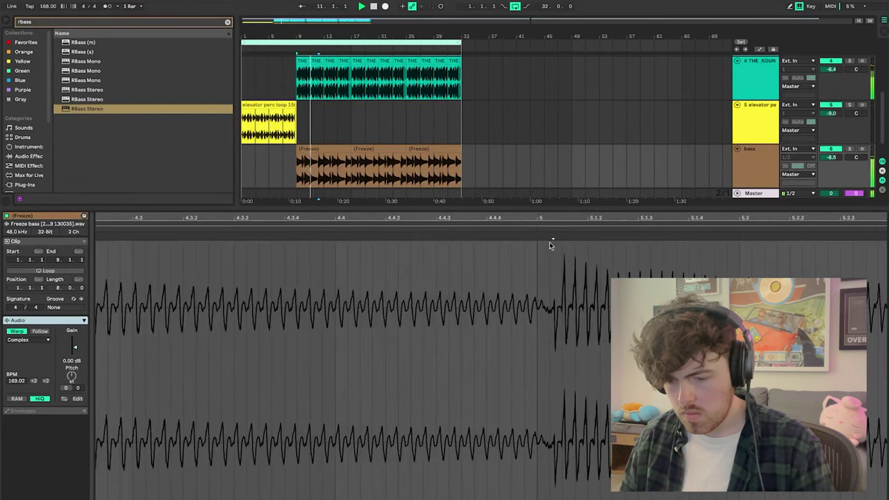
drag(547, 237, 538, 236)
scroll(543, 352, down, 3)
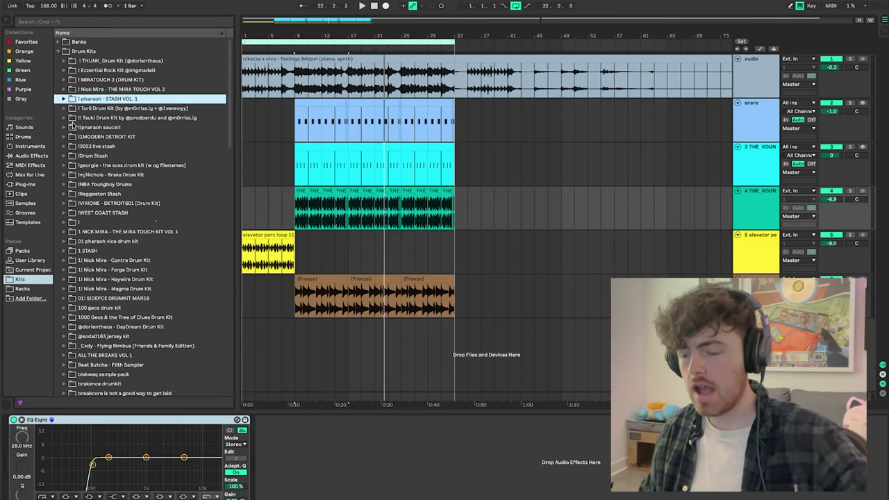
click(752, 270)
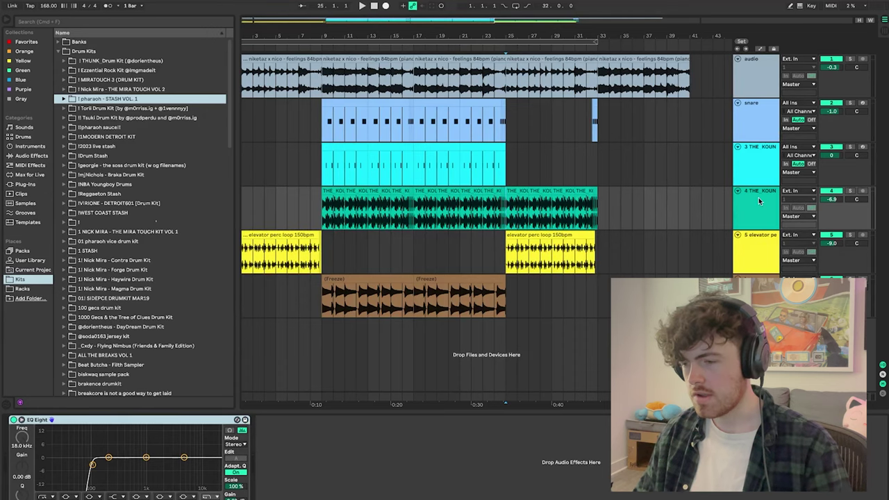
key(a)
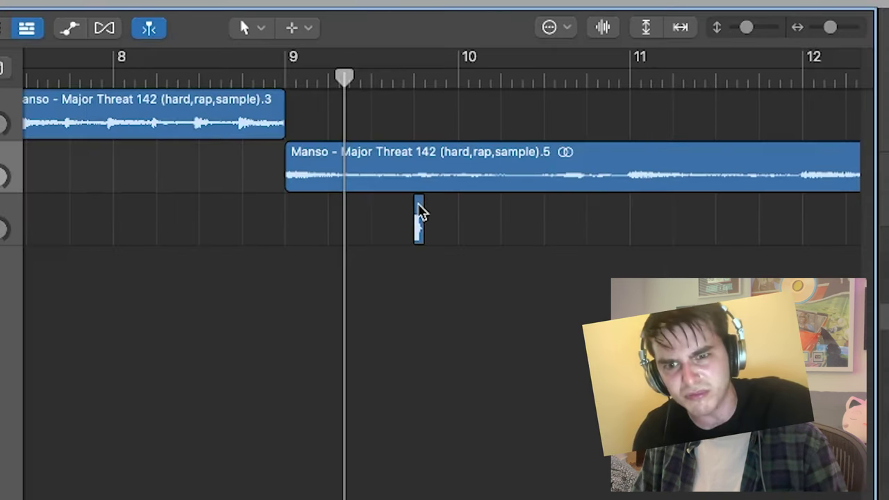
In Logic Pro, move the clap to beat 3 of bar 9 and copy it to beat 3 of bars 10 and 11
drag(458, 125, 435, 125)
drag(368, 208, 369, 210)
key(space)
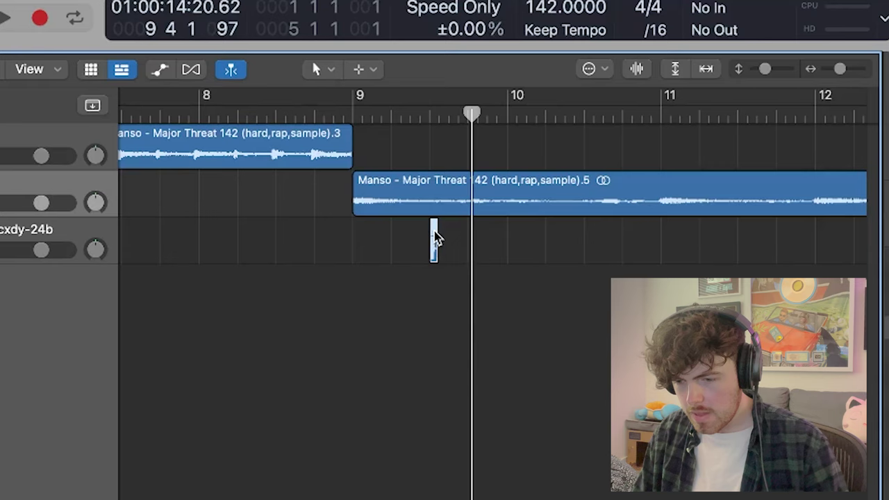
drag(435, 236, 589, 236)
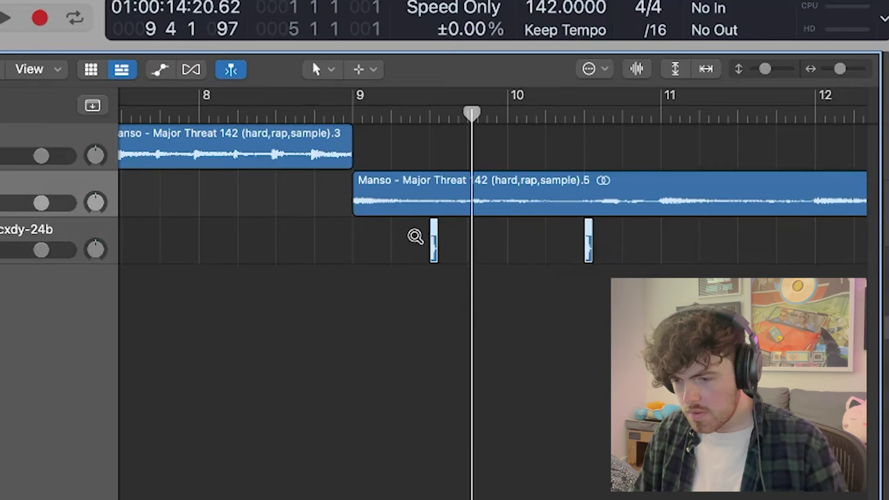
drag(433, 236, 751, 234)
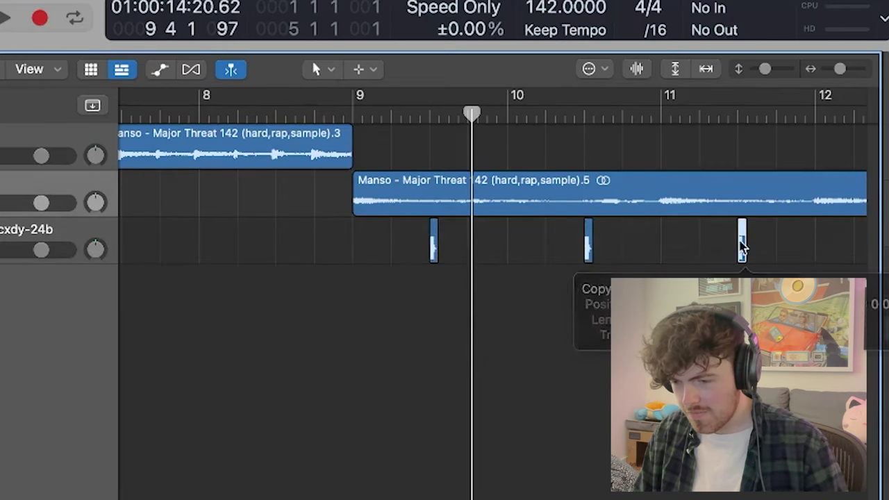
Play back the clap pattern with the sample and set the clap track's volume to -0.2 dB
key(z)
key(space)
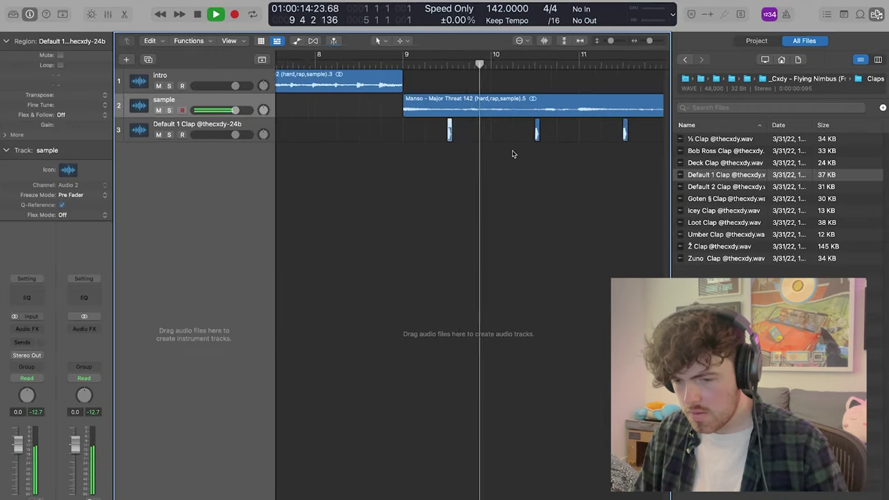
key(super+Left)
mouse_move(235, 137)
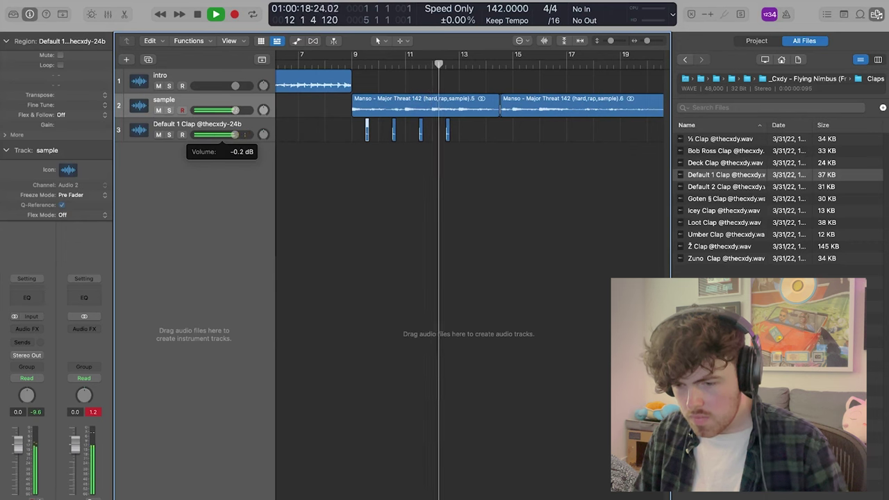
Copy the Chi Chi hi-hat at half-beat intervals from bar 9 and trim the end of its region
drag(377, 153, 423, 156)
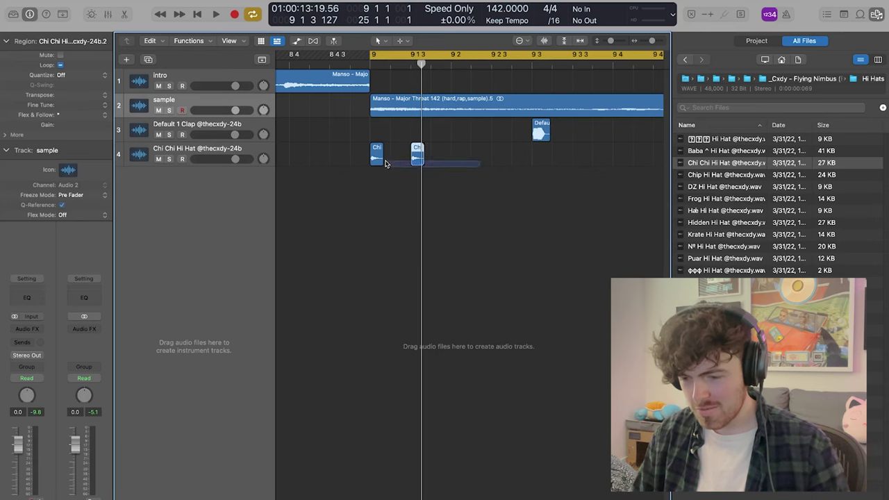
drag(375, 152, 458, 155)
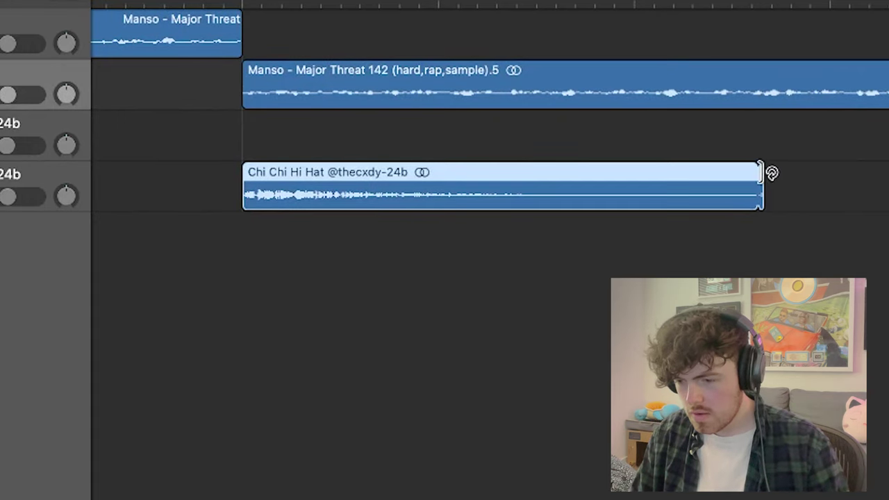
drag(762, 171, 735, 194)
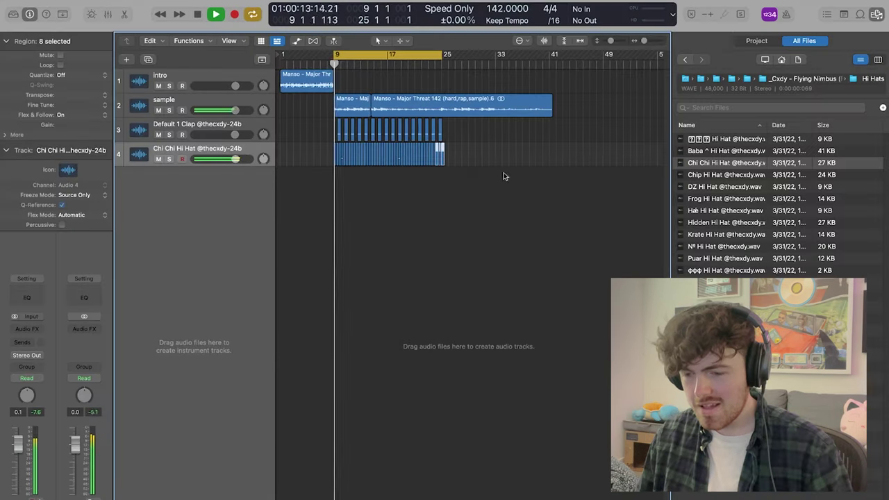
Repeat the eighth-note hi-hat regions up to bar 25 and set the hi-hat track's volume to -5.9 dB
key(super+r)
key(super+r)
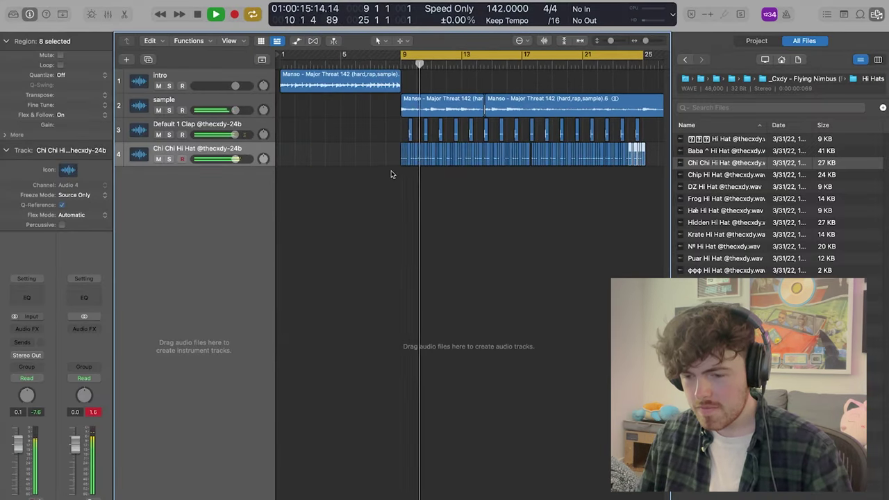
click(362, 156)
drag(235, 159, 227, 159)
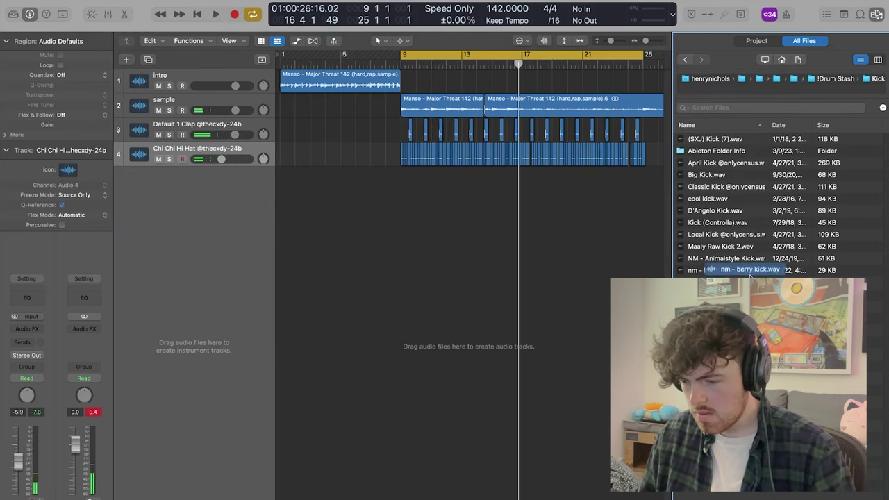
Add the nm - berry kick sample on a new track at bar 9 and insert Pro-L 2 in stereo on the main output
drag(750, 275, 152, 365)
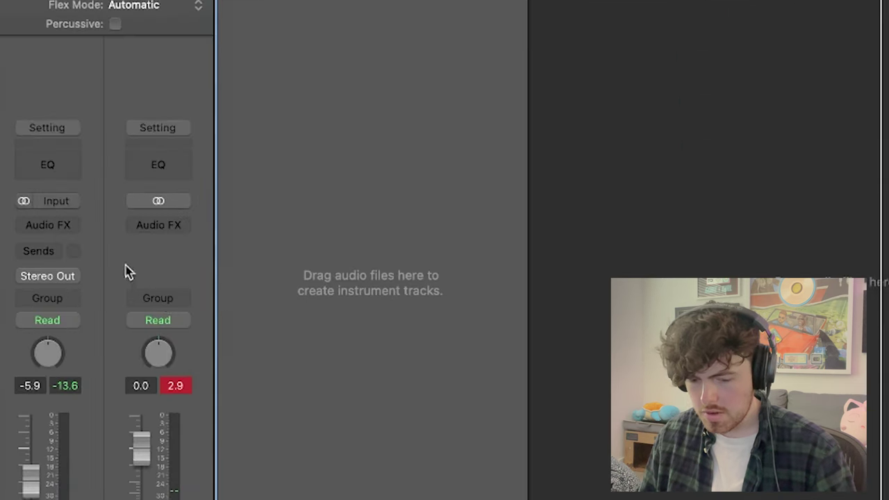
click(165, 229)
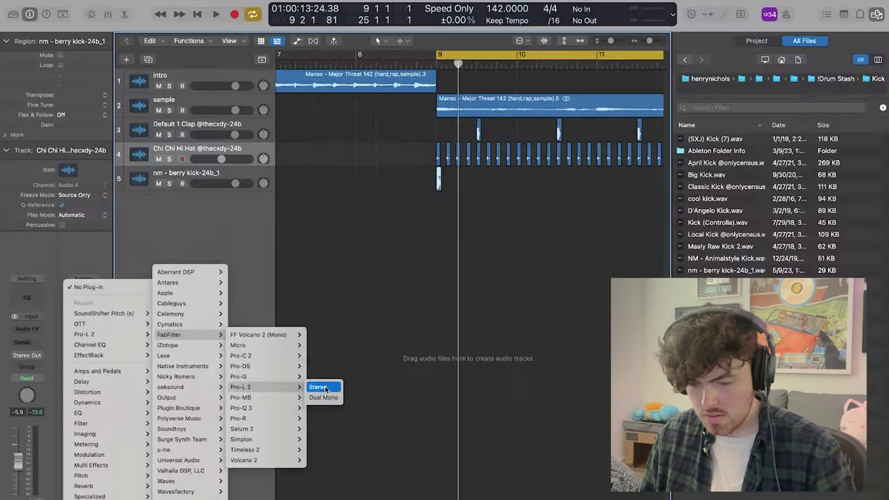
click(606, 332)
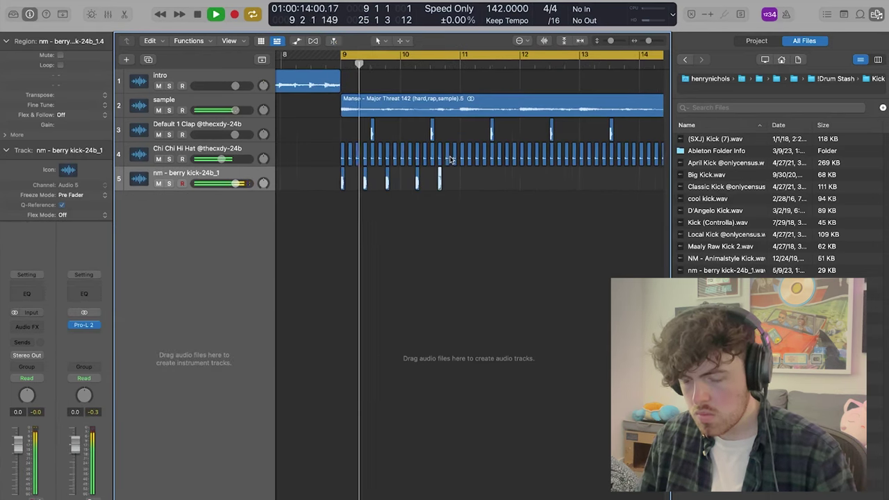
Repeat the five-kick, two-bar pattern from bar 9 along the berry kick track
scroll(450, 159, left, 3)
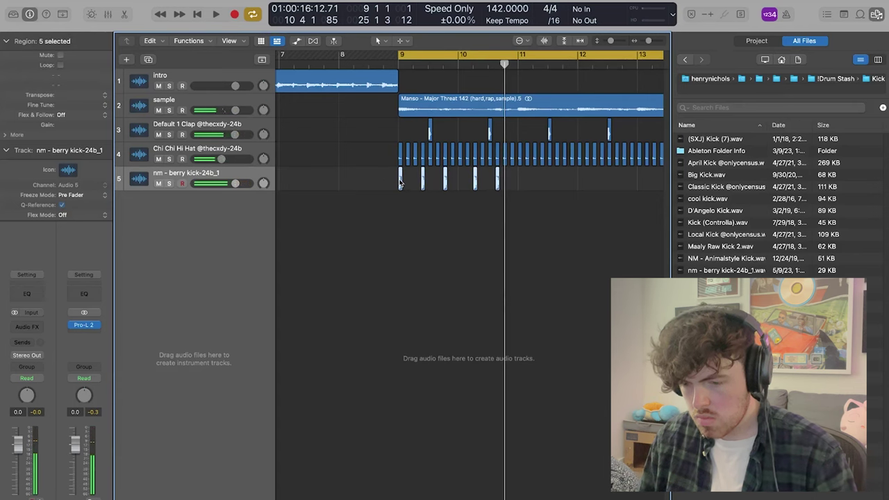
key(super+r)
scroll(404, 214, up, 3)
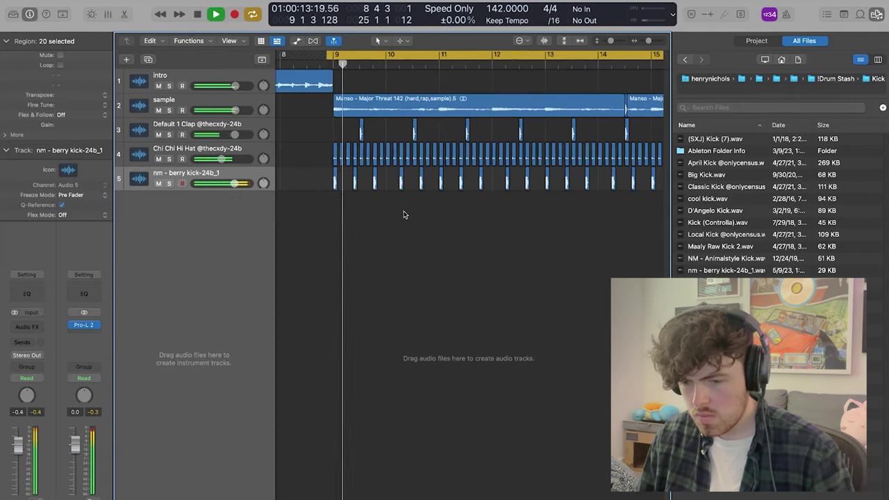
Copy the beat 4 kick in bar 11 half a beat later and move the cycle start to bar 9
scroll(403, 214, right, 3)
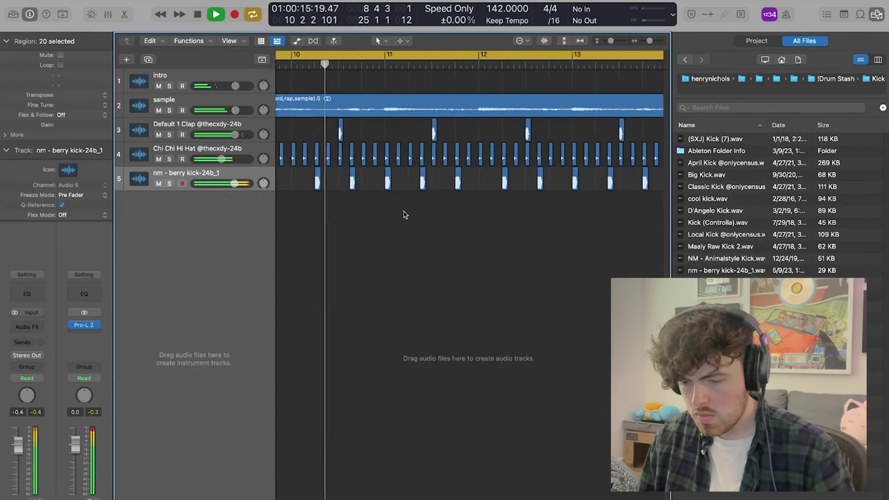
scroll(455, 183, up, 2)
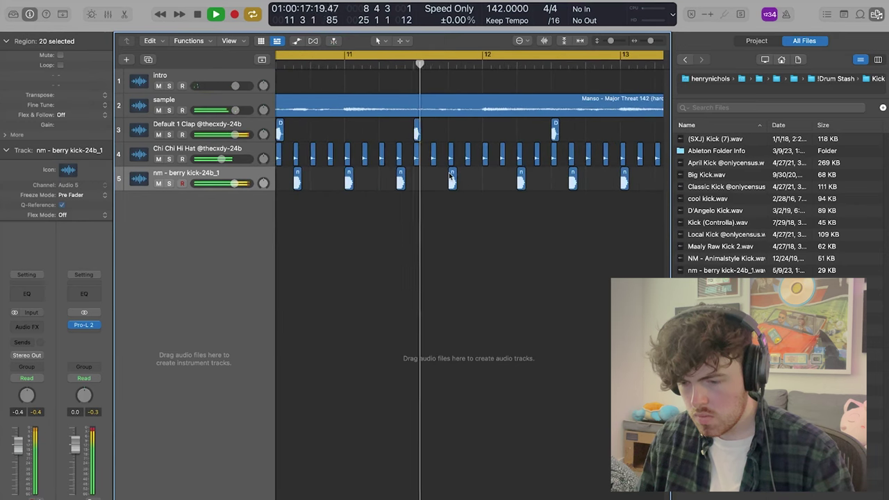
scroll(452, 175, up, 3)
drag(455, 172, 482, 175)
click(426, 183)
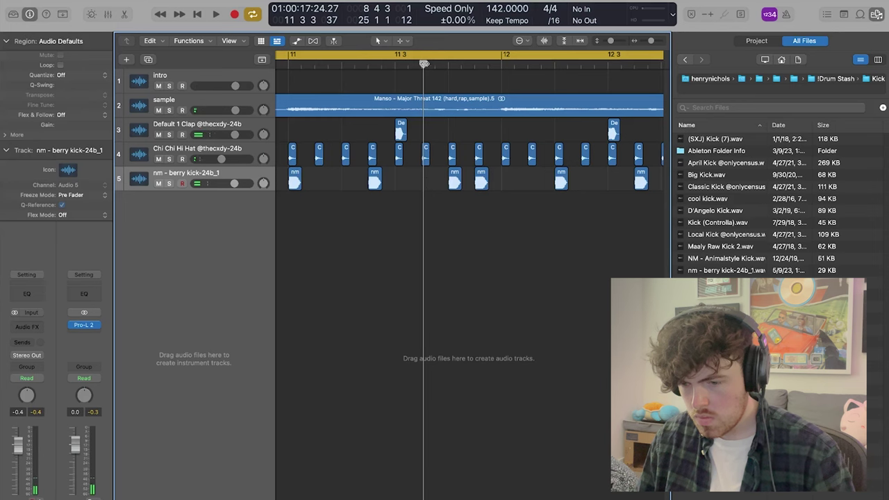
key(space)
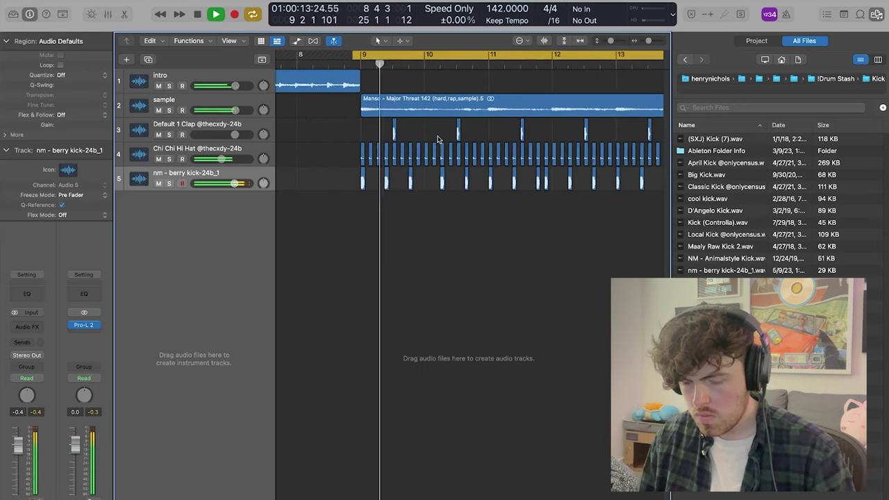
drag(353, 56, 361, 56)
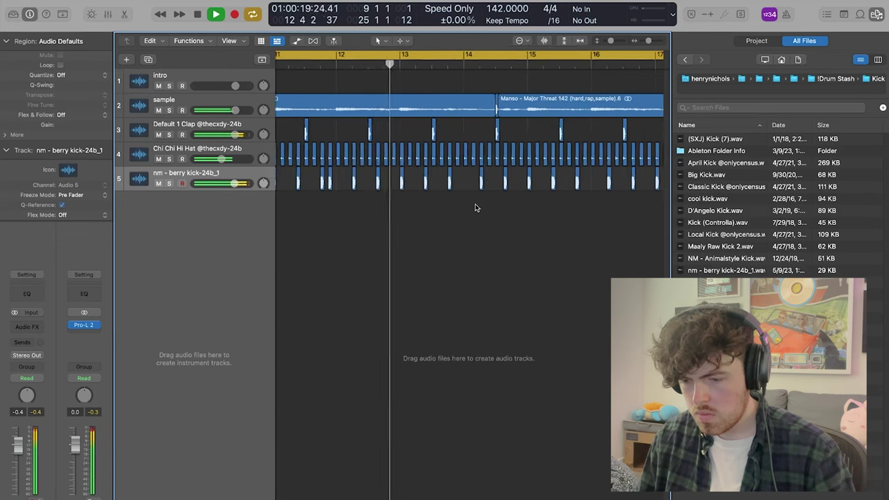
key(space)
Add a Quick Sampler instrument track and open the !Drum Stash folder in the file browser to find an 808
key(super+a)
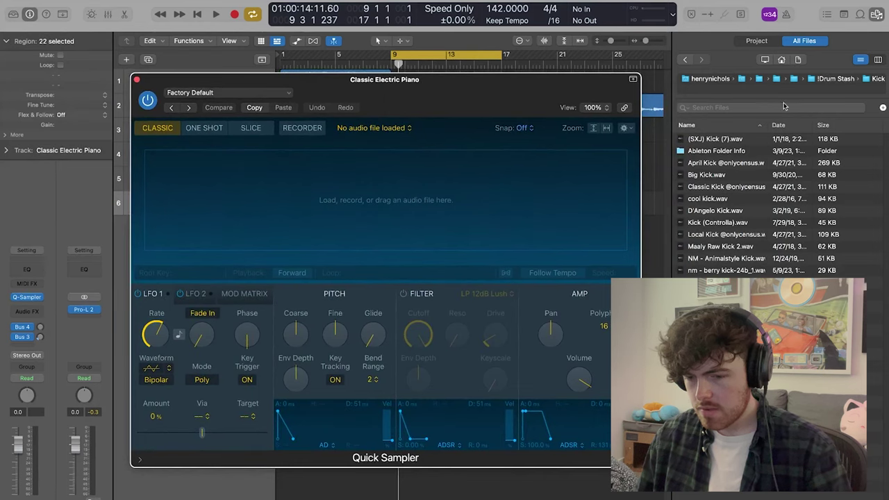
click(837, 79)
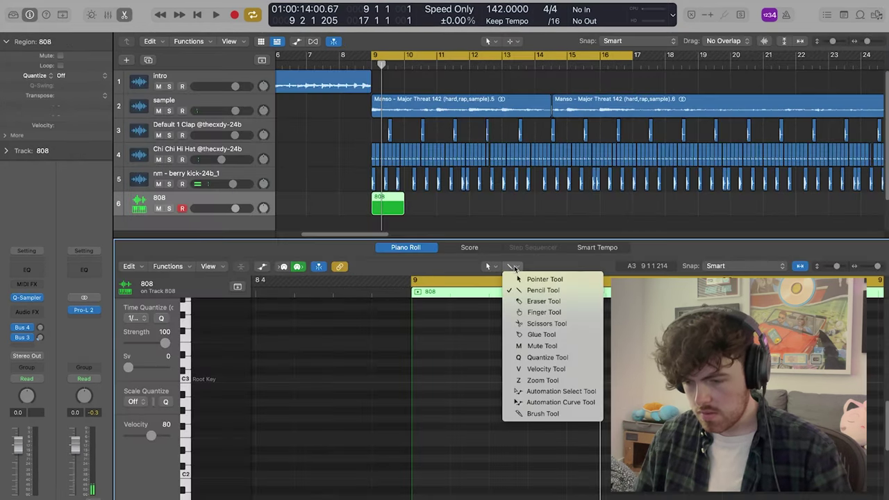
Draw an 808 note at the start of bar 9, raise it to D3 and lengthen it to about one and a half beats
click(445, 399)
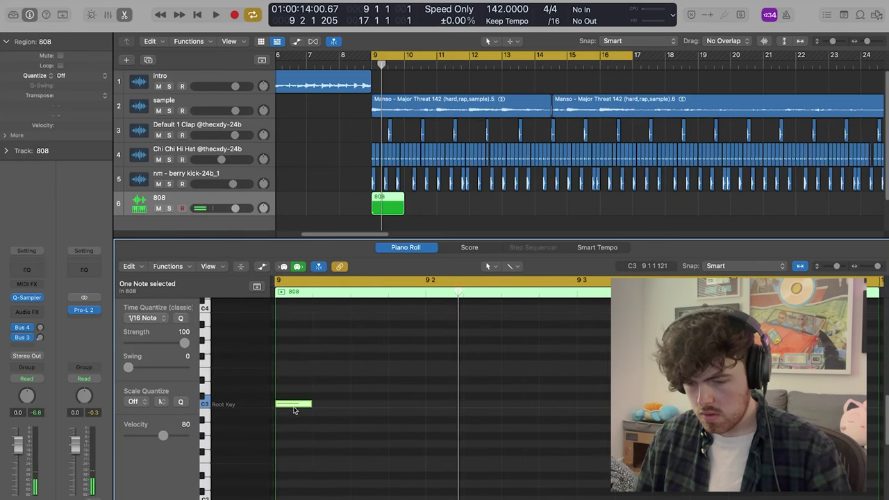
drag(293, 407, 611, 386)
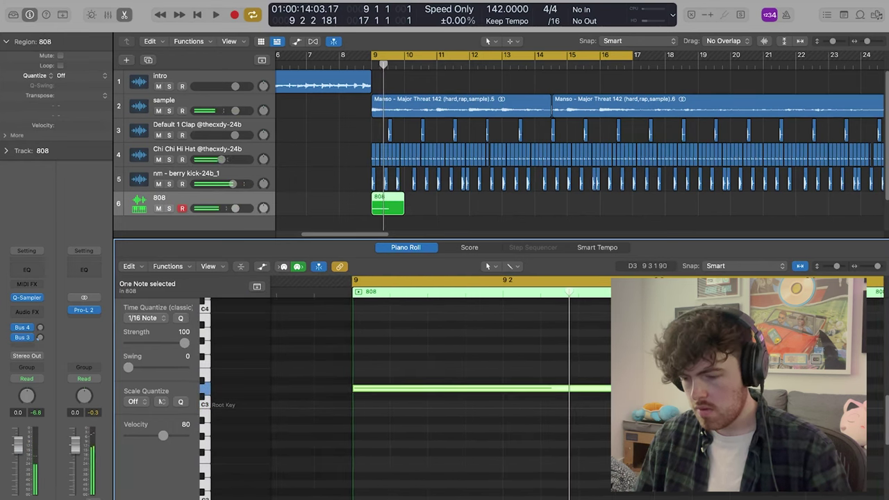
drag(564, 404, 565, 403)
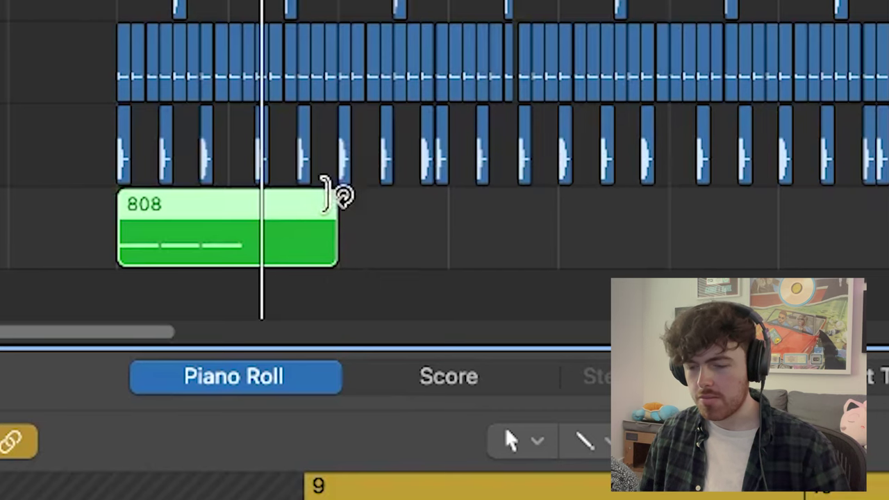
Extend and loop the 808 region up to bar 17 and set the 808 track's volume to -2.2 dB
drag(434, 194, 515, 196)
drag(622, 198, 416, 245)
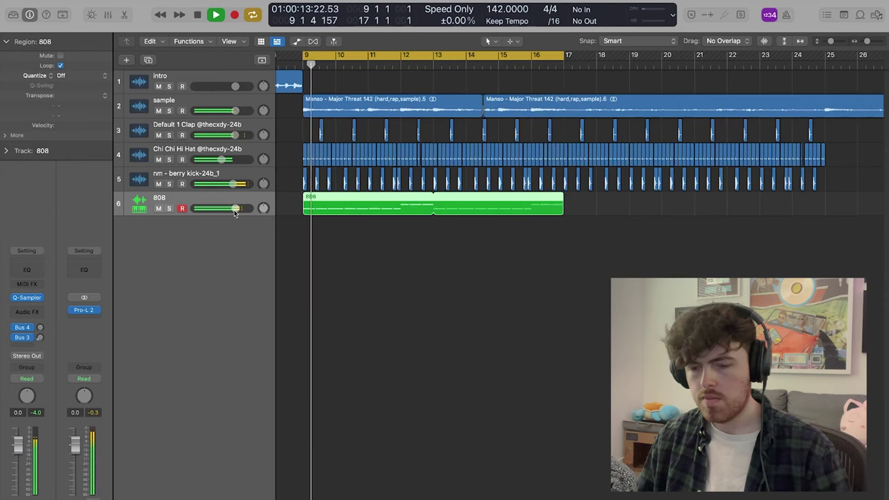
drag(235, 208, 223, 210)
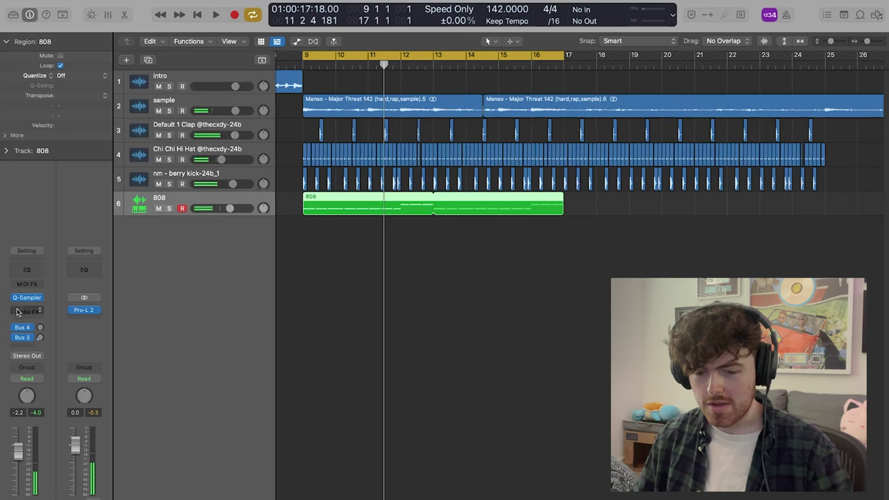
Insert Clip Distortion on the 808 track with a 49% mix and raise its high-shelving gain
click(74, 298)
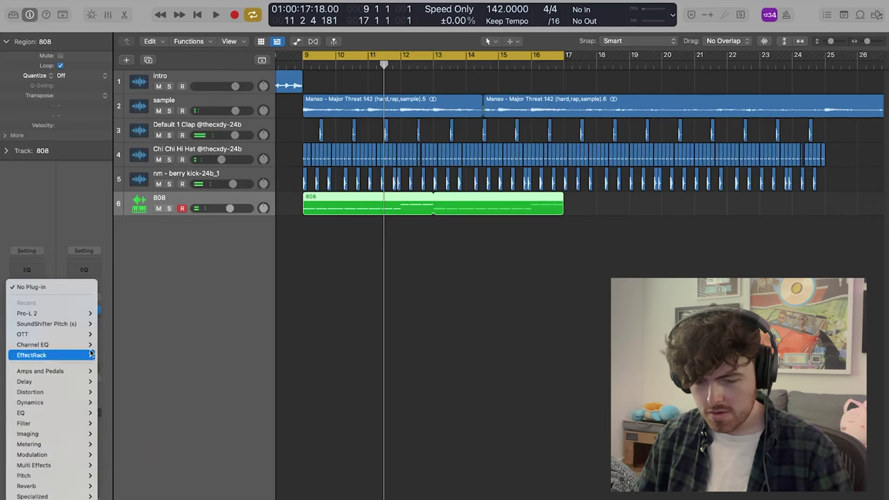
mouse_move(42, 392)
mouse_move(128, 407)
click(175, 403)
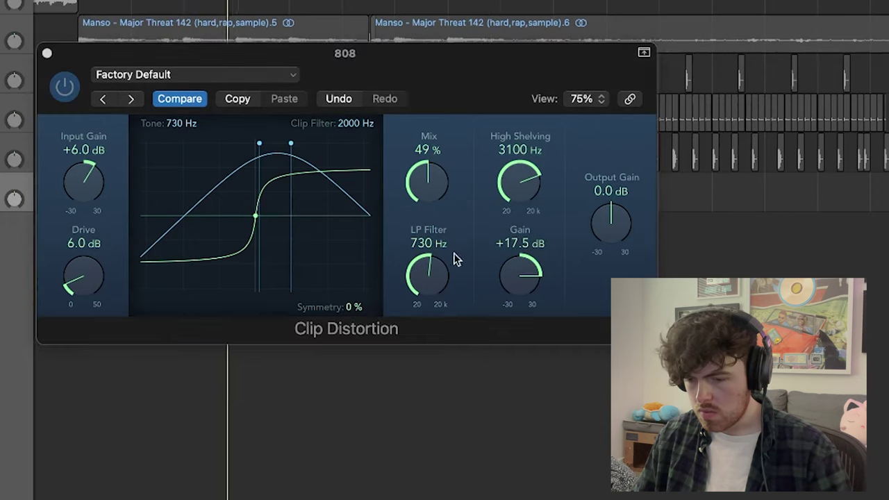
drag(525, 275, 525, 257)
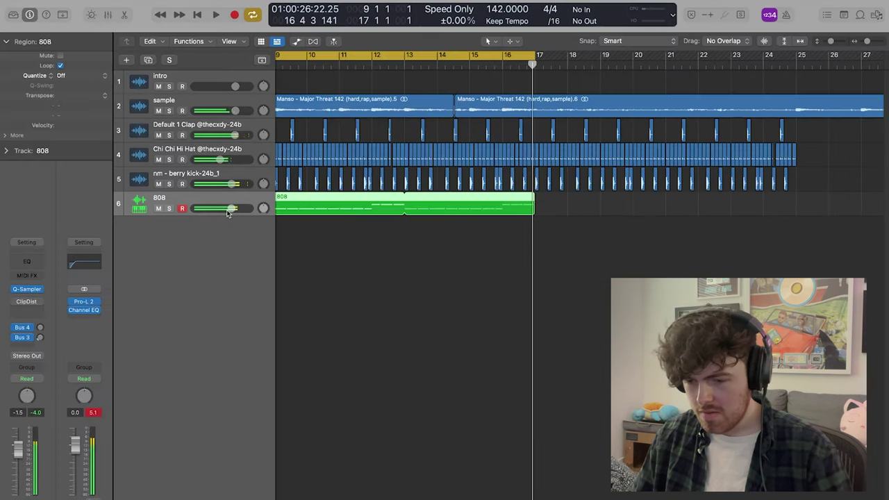
Play back the cycle from bar 9 to check the distorted 808 against the drums and sample
scroll(539, 199, left, 5)
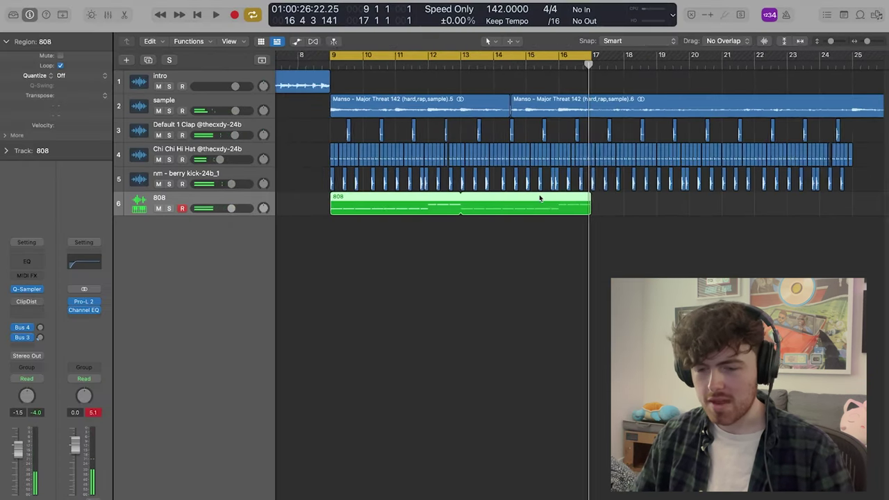
key(space)
scroll(555, 139, right, 3)
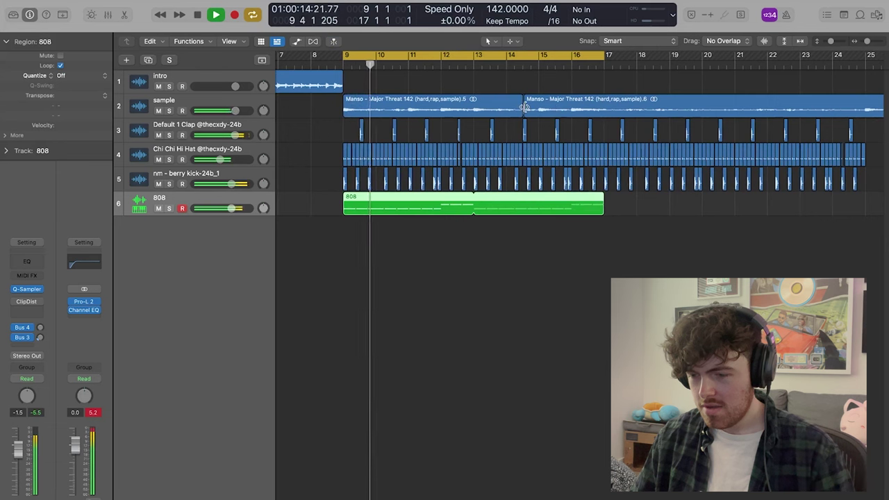